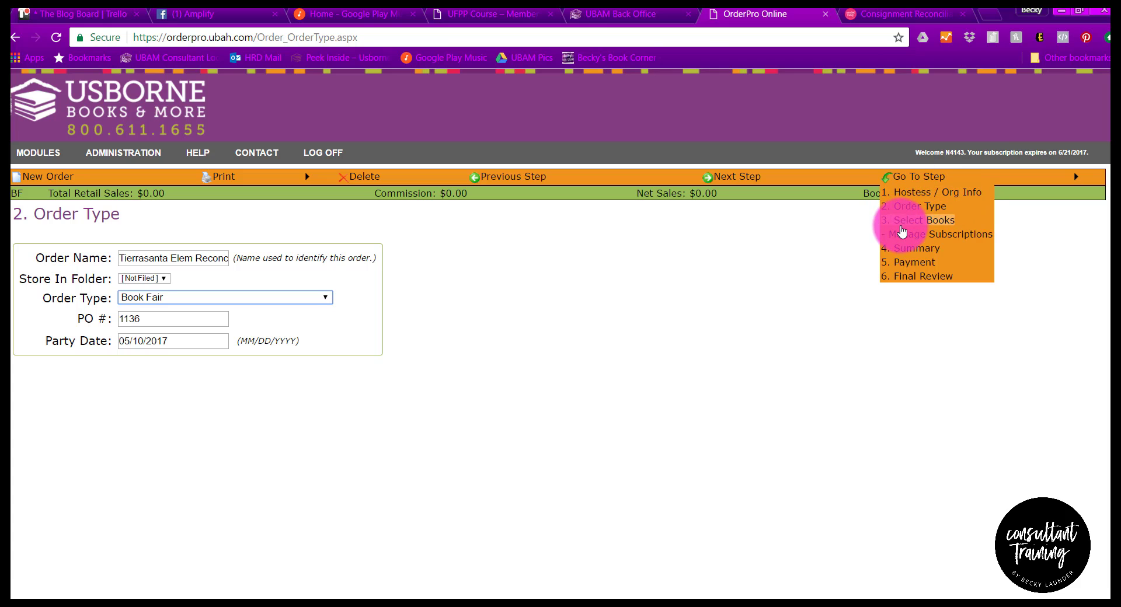
Step: Go to the order's Select Books step and add a consignment reconciliation with a retail amount of 1000 to the order
left_click(901, 228)
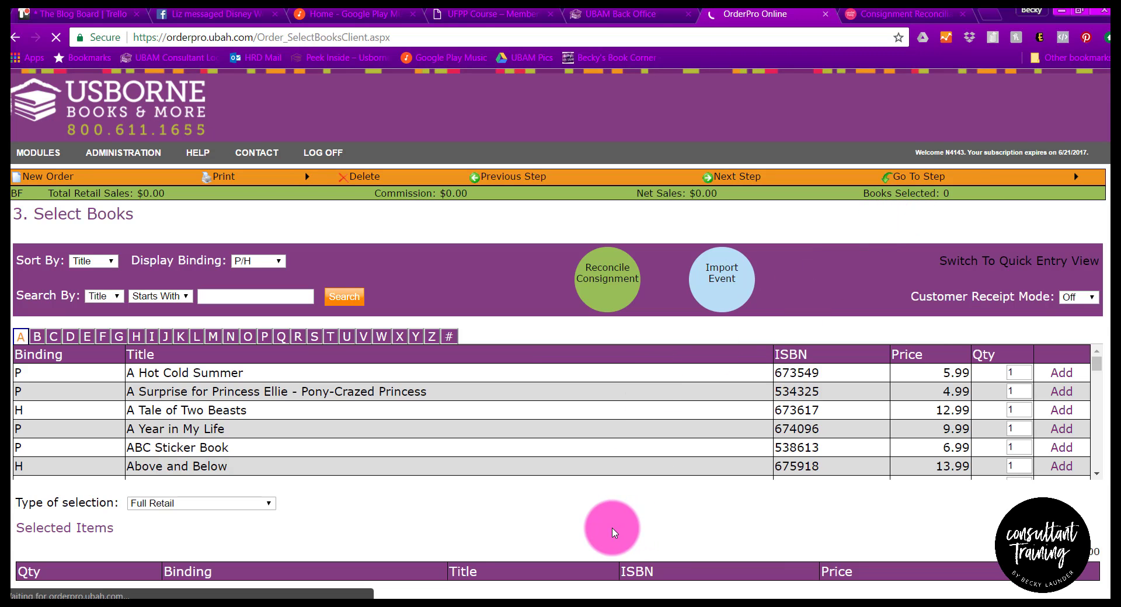
left_click(588, 285)
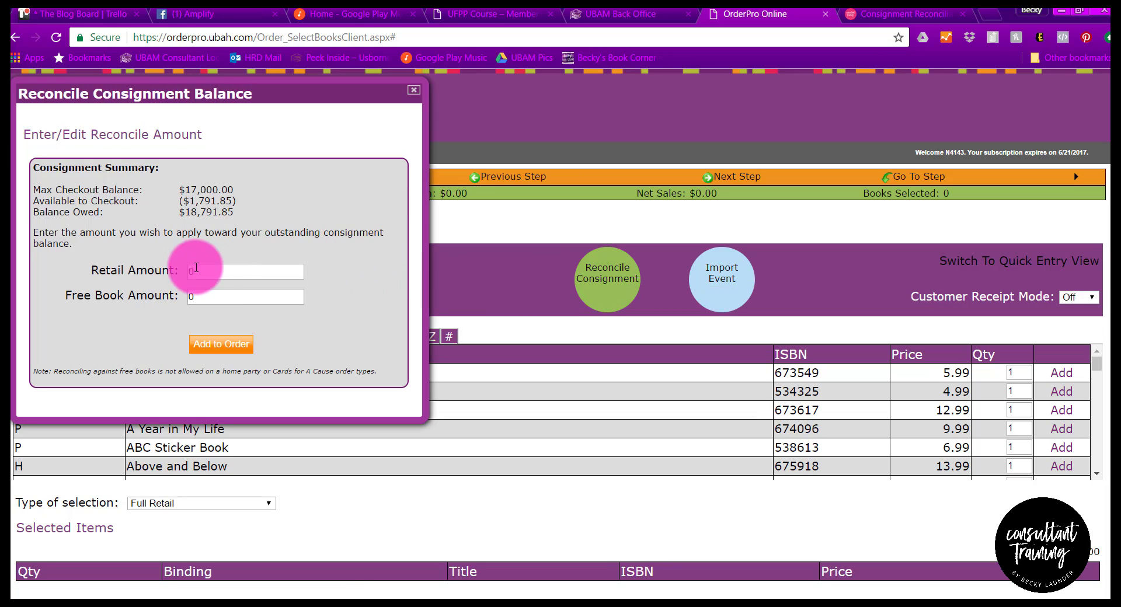
double_click(194, 271)
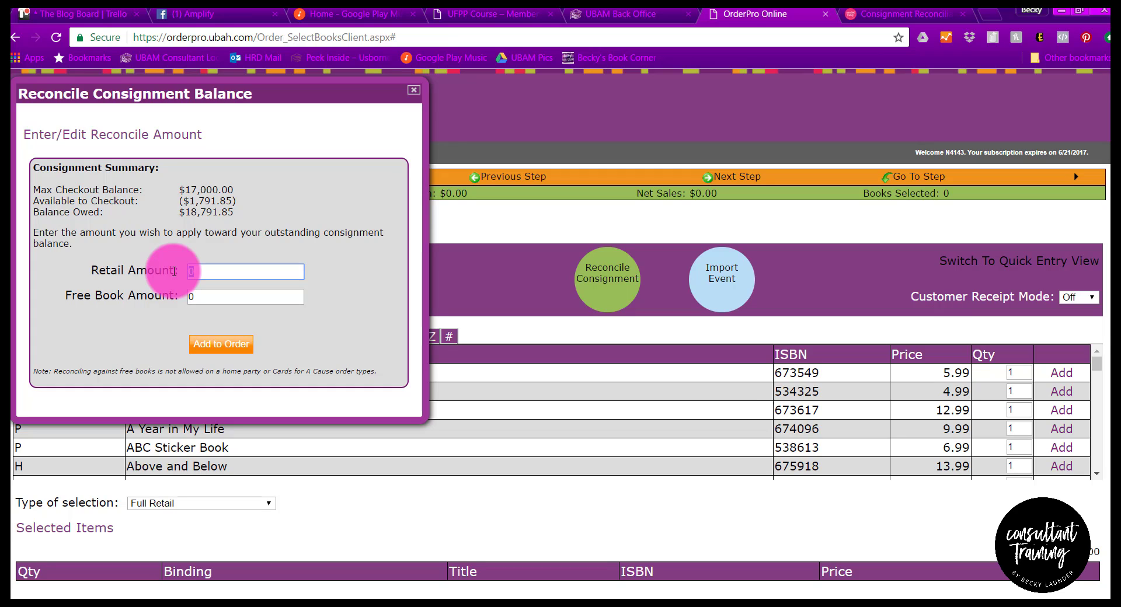
type("1000")
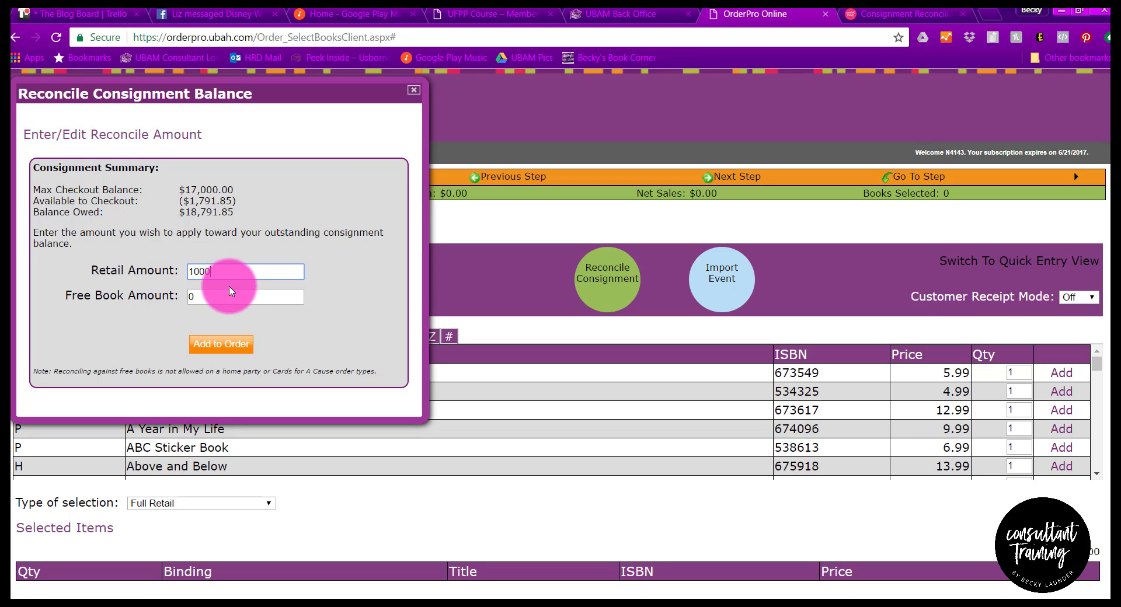
left_click(214, 295)
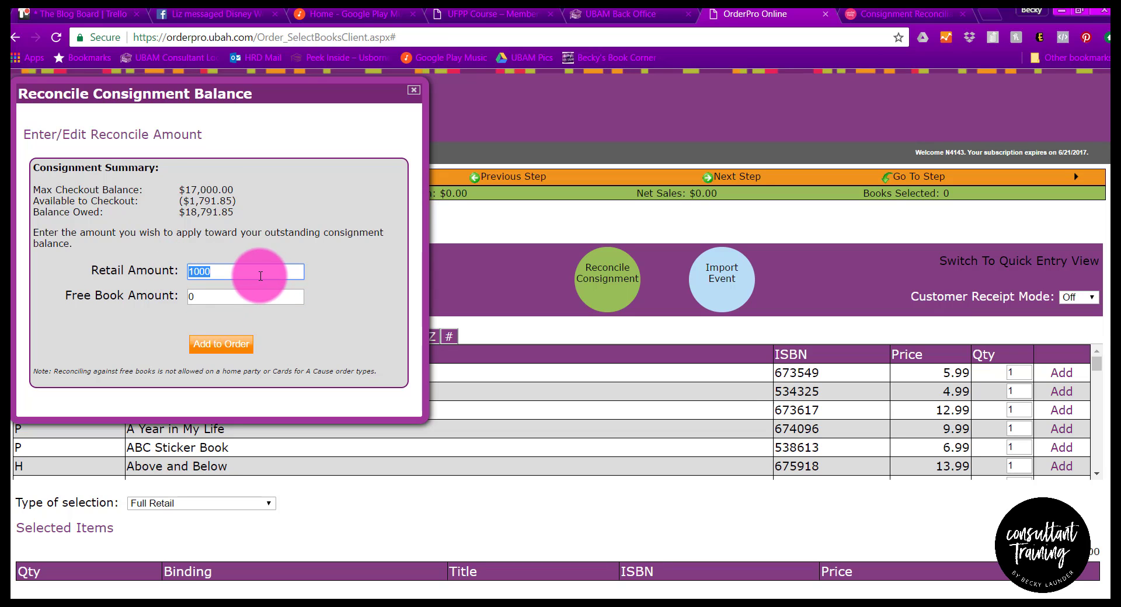
left_click(230, 347)
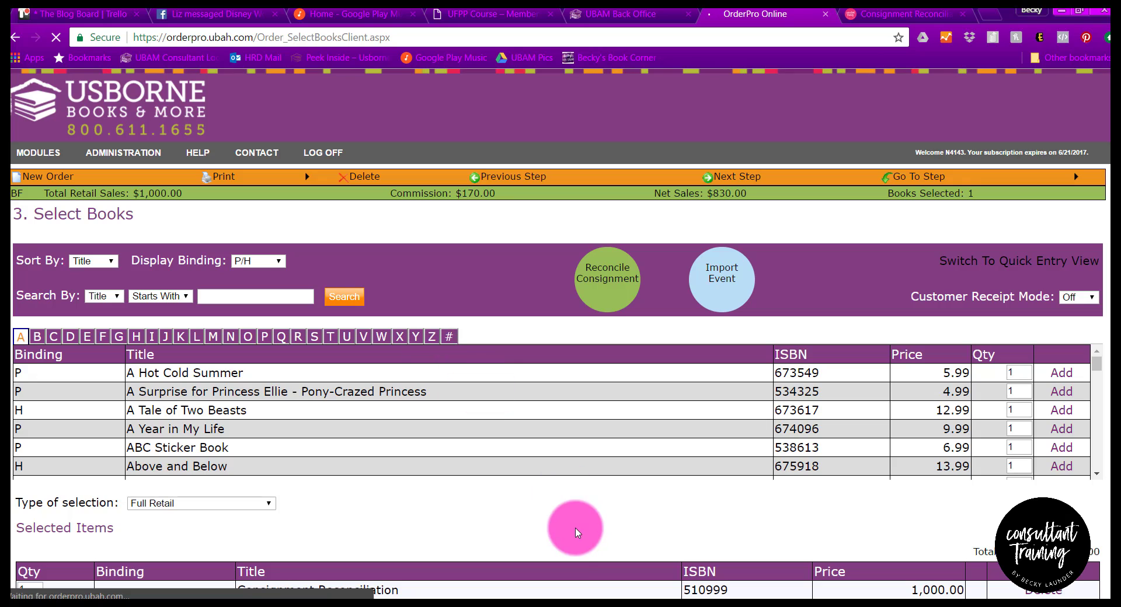
Step: Check the Consignment Reconciliation line among the selected items and consult the Book Fair reconciliation worksheet in the browser
scroll(576, 532, "down", 1)
left_click_drag(251, 517, 964, 516)
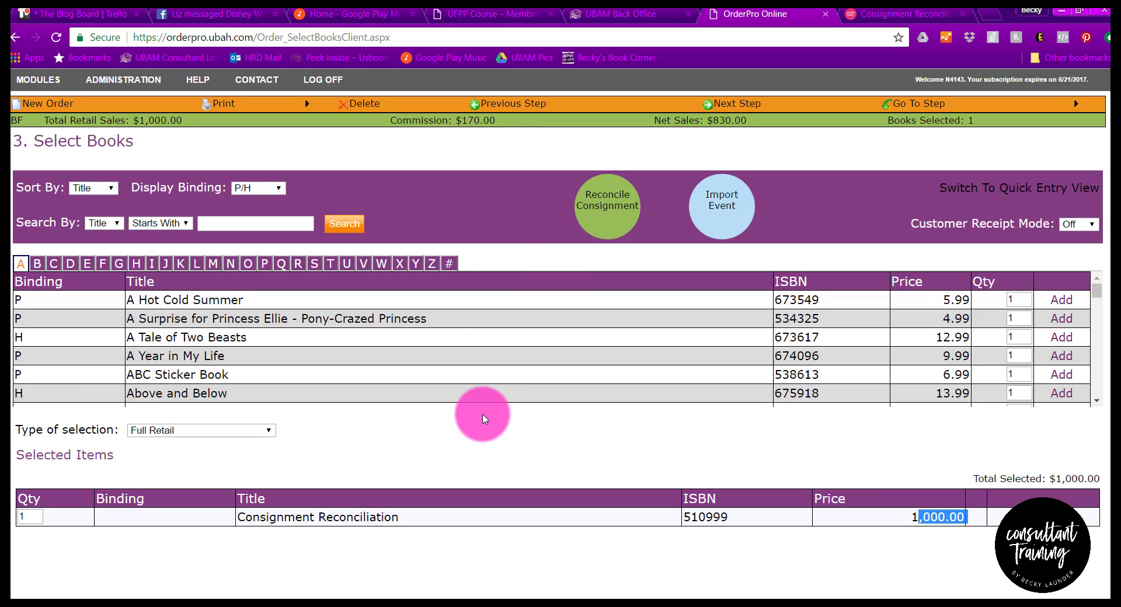
left_click(646, 15)
left_click(744, 13)
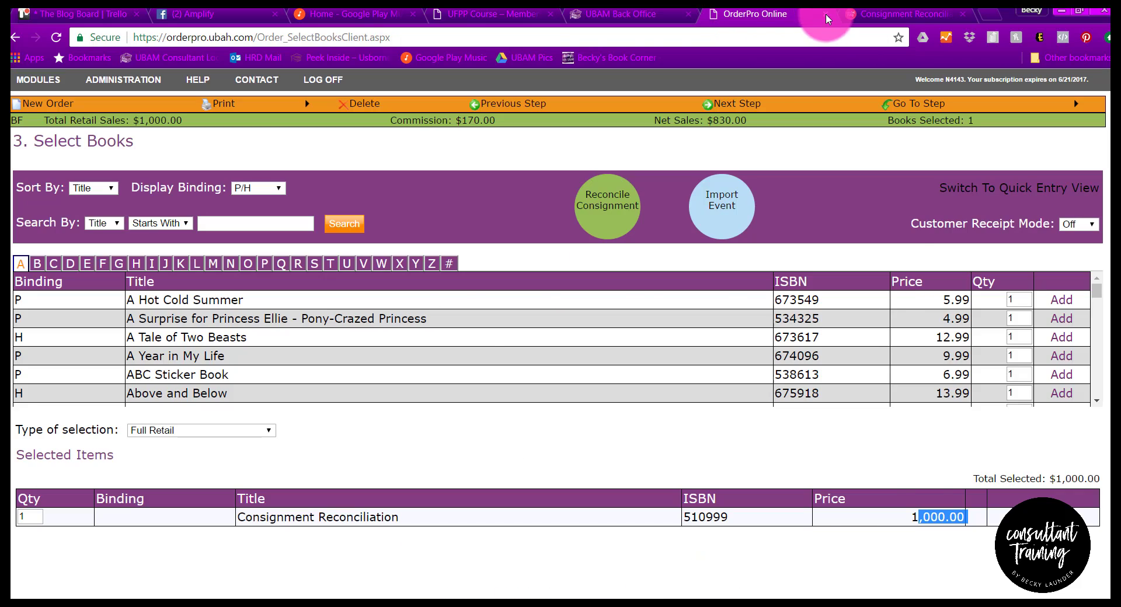
left_click(858, 14)
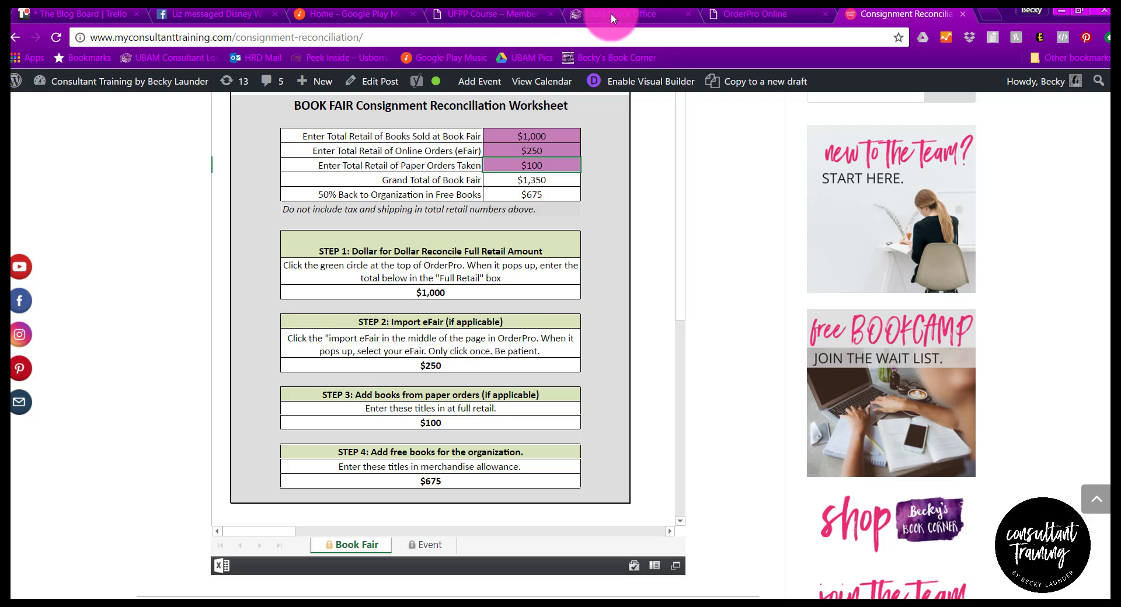
Step: Return to OrderPro Online, view the eFair import list with its single-selection notice, and close it without importing
left_click(734, 14)
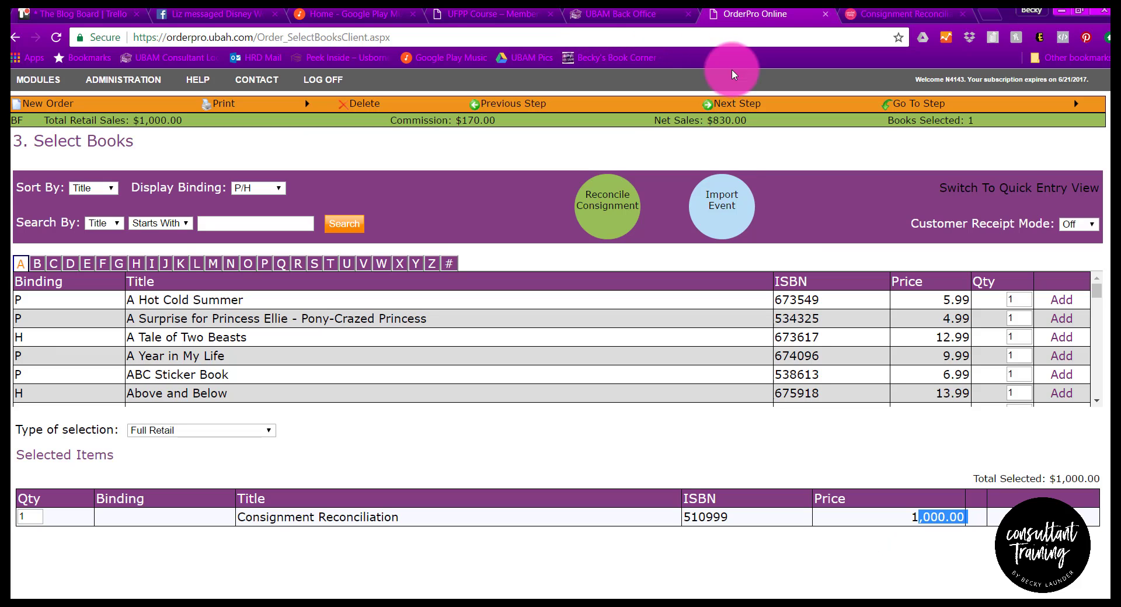
left_click(728, 220)
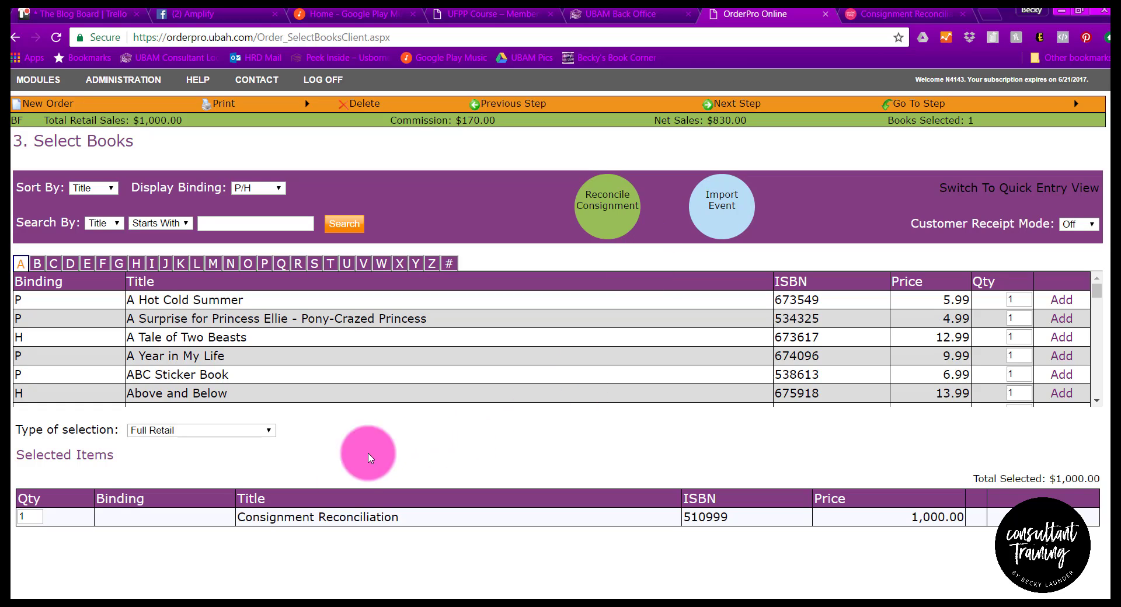
left_click(748, 202)
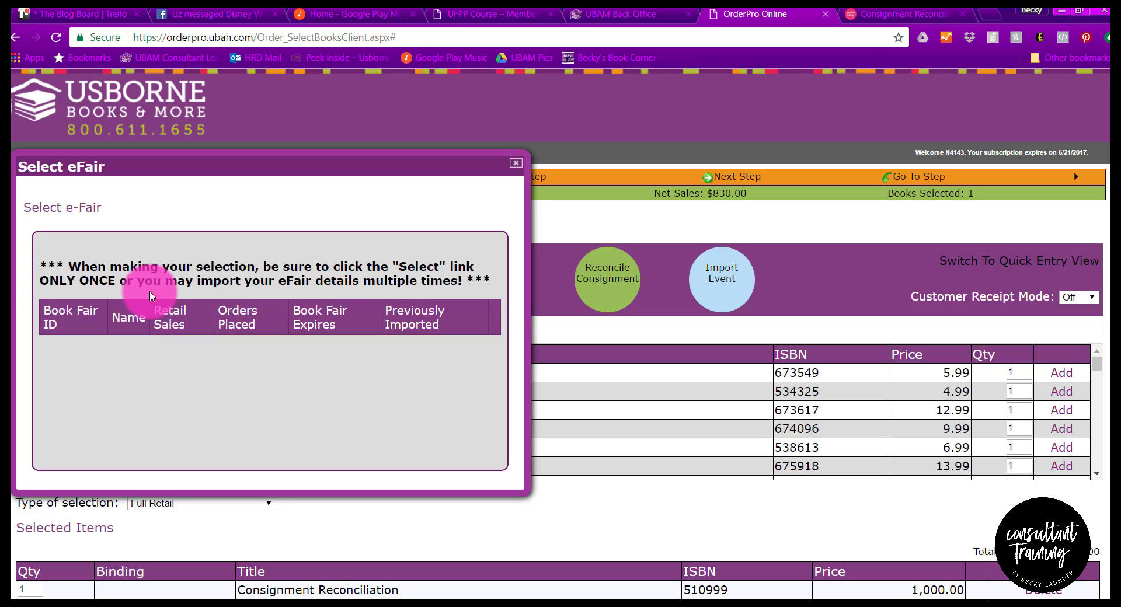
left_click_drag(48, 281, 332, 284)
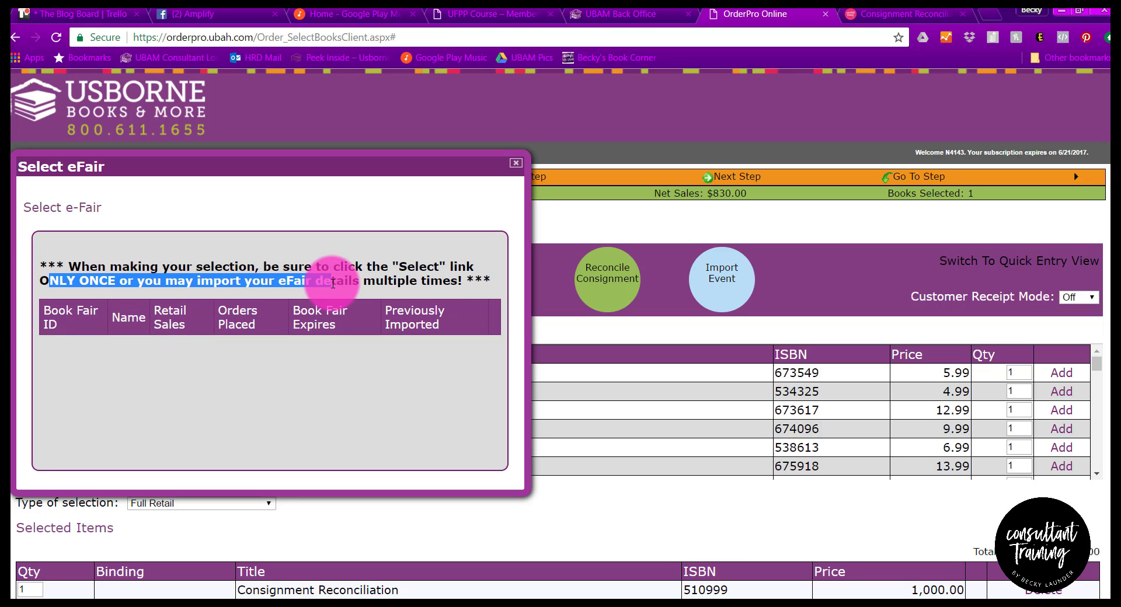
left_click(332, 284)
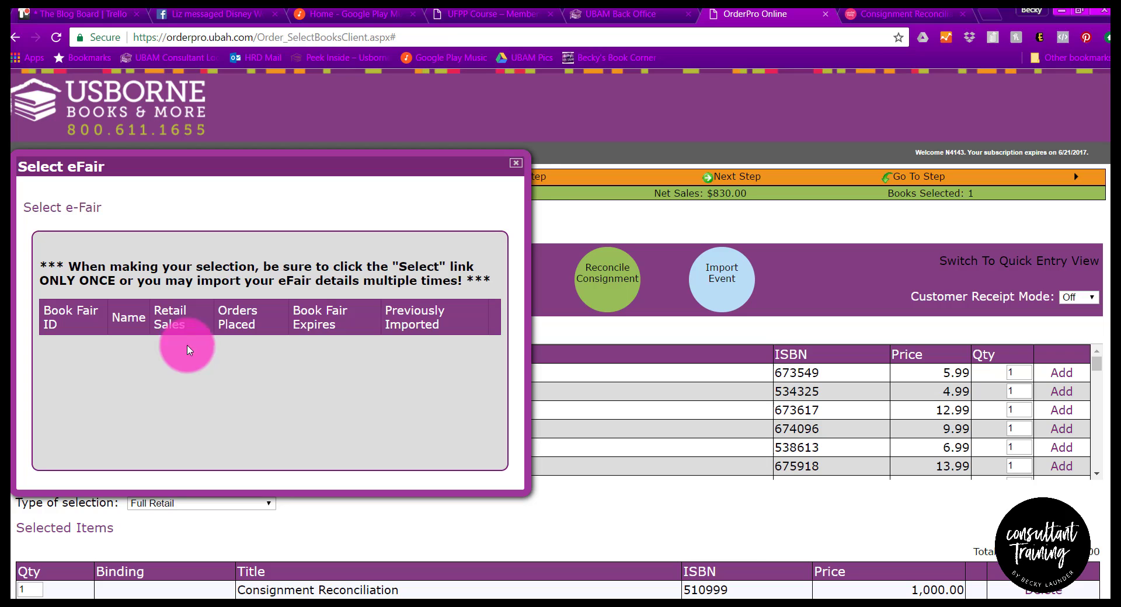
left_click(516, 166)
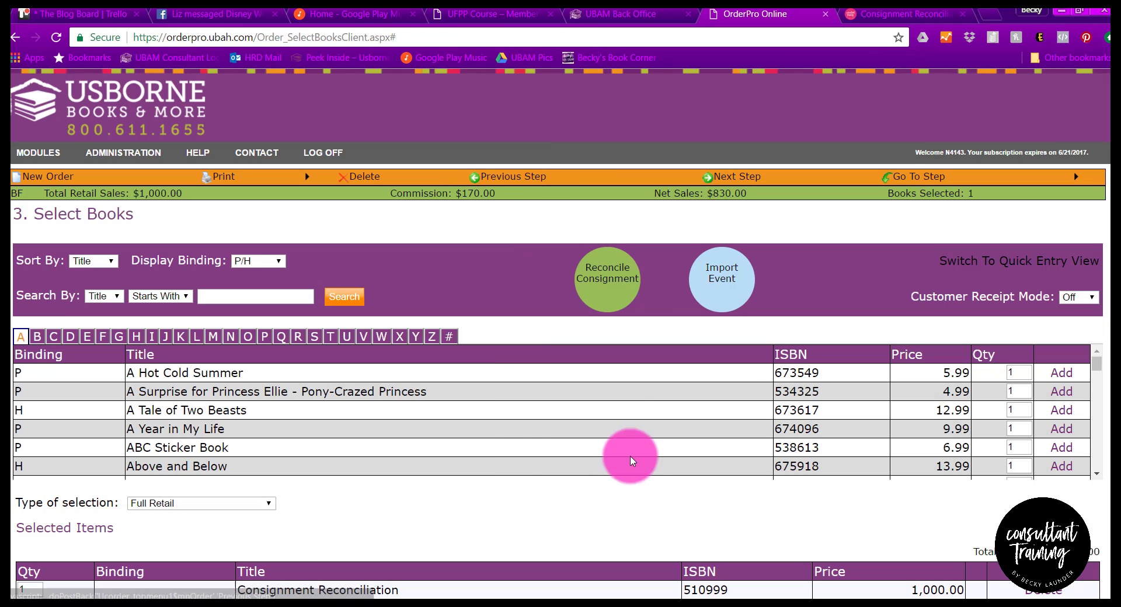
Step: Consult the worksheet's paper orders step, search OrderPro titles for "busy", and add 4 copies of Busy Car Book at full retail
left_click(854, 12)
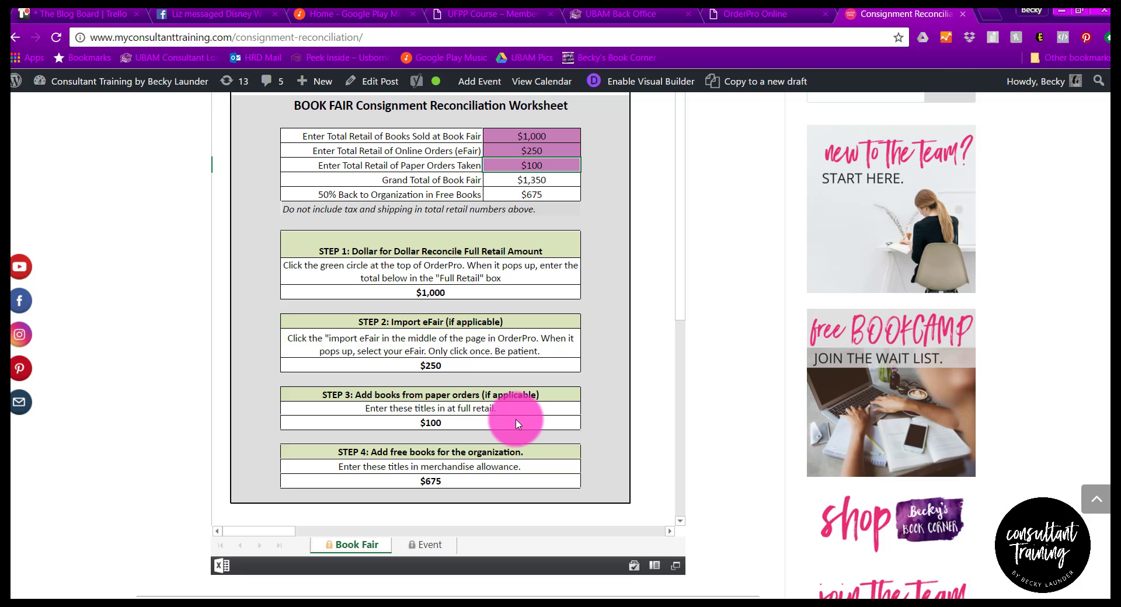
left_click(772, 14)
left_click(246, 296)
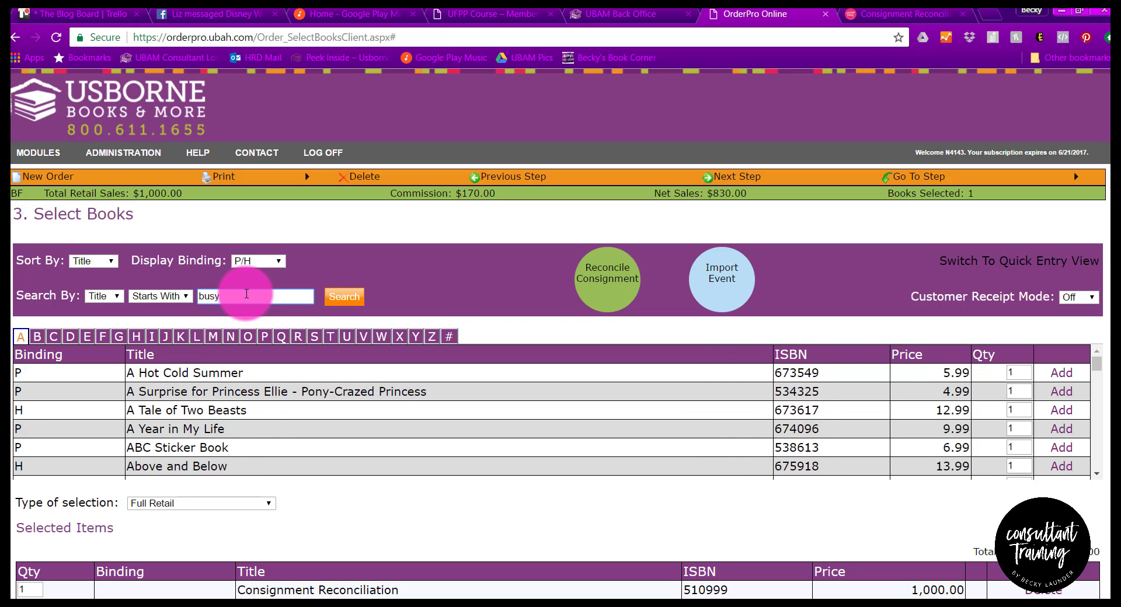
key("Return")
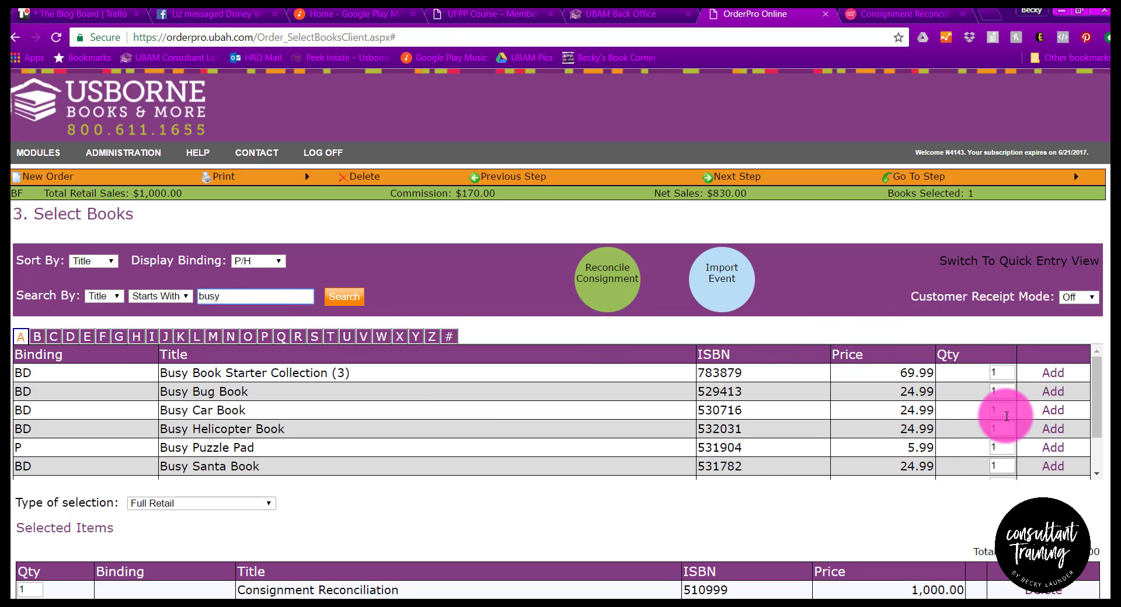
double_click(1005, 412)
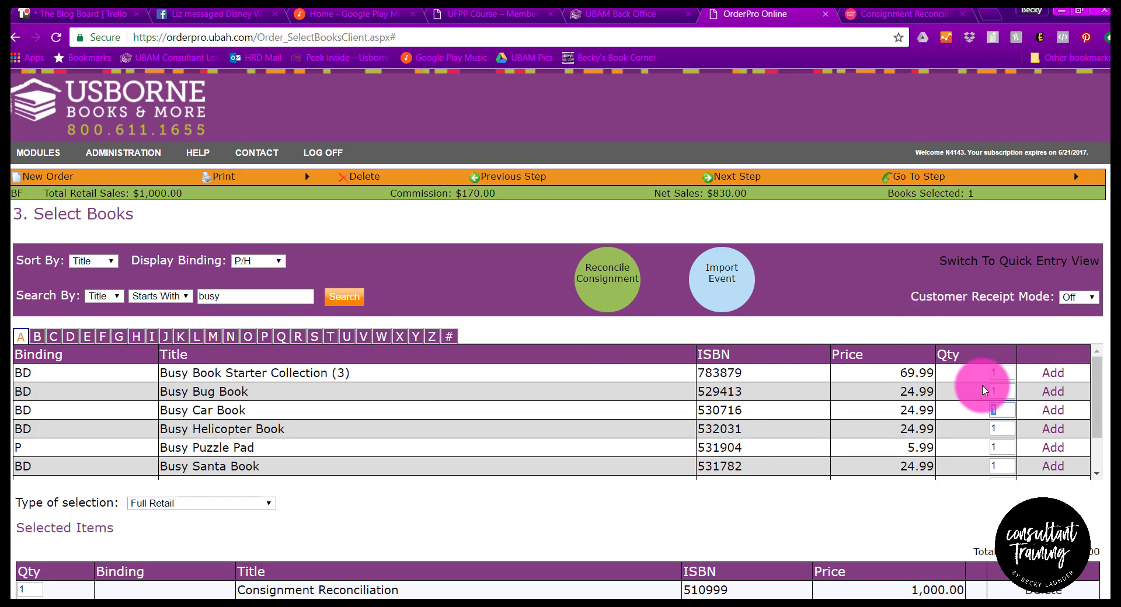
left_click(1050, 410)
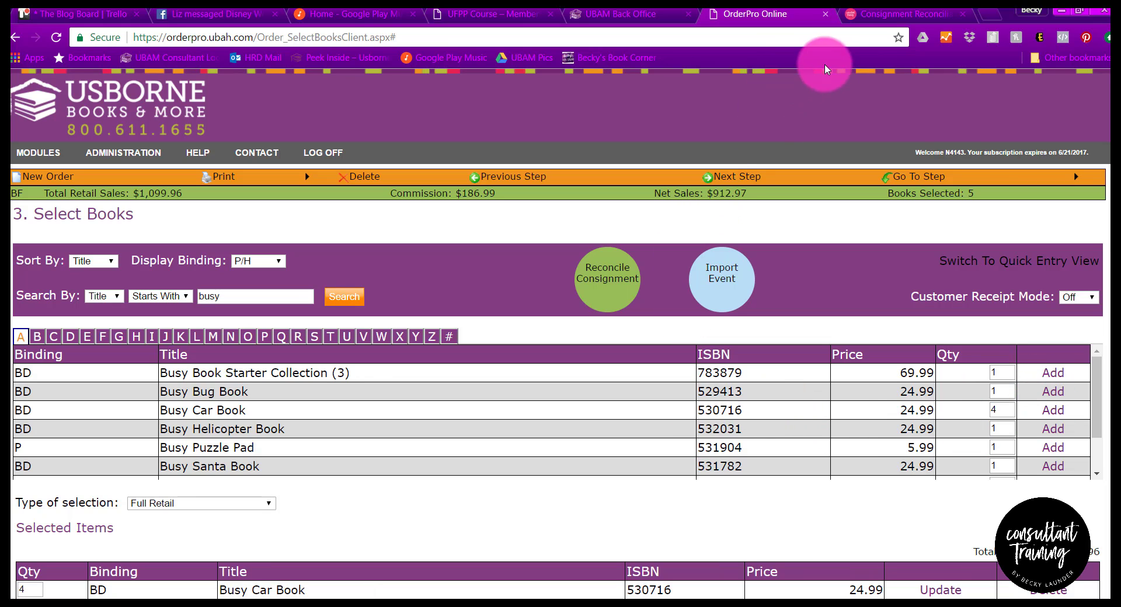
scroll(636, 431, "down", 2)
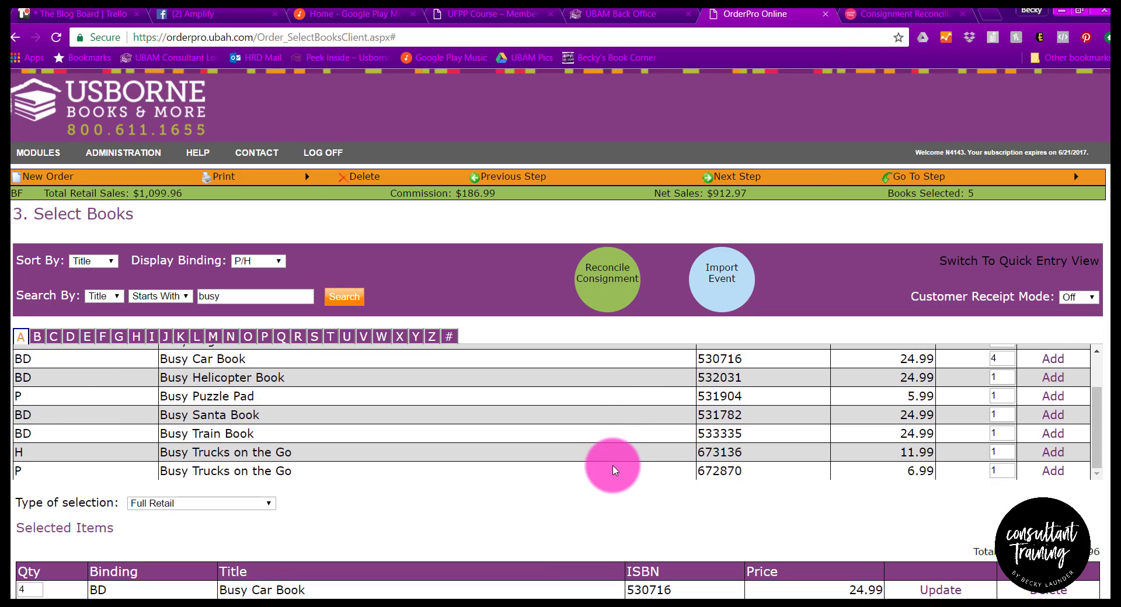
scroll(582, 520, "down", 3)
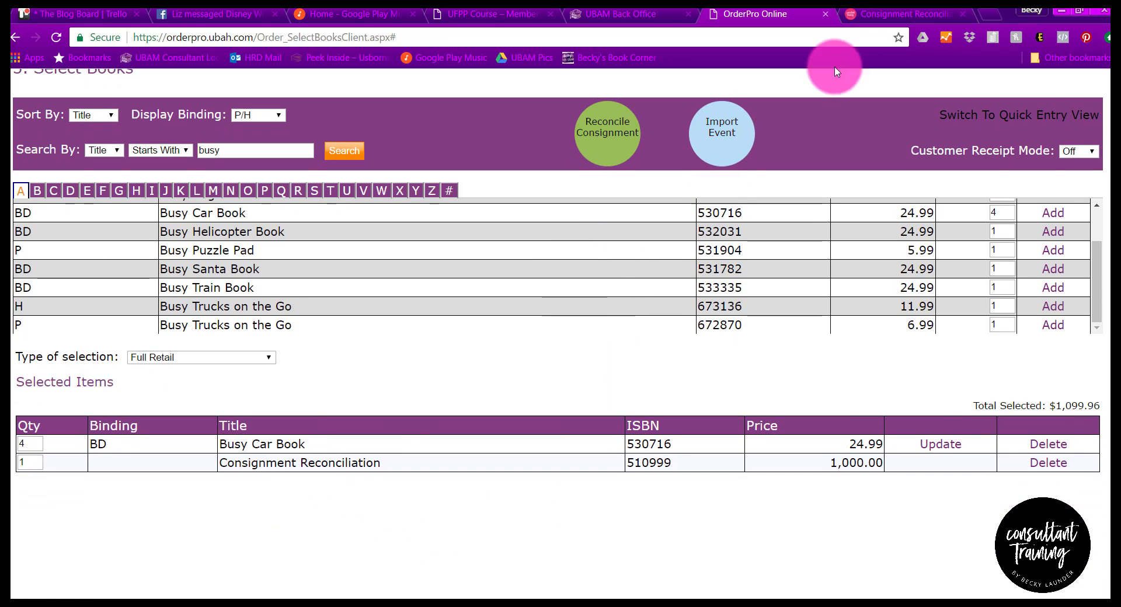
Step: Consult the worksheet's free books step and set the OrderPro order's type of selection to Free Books
left_click(912, 13)
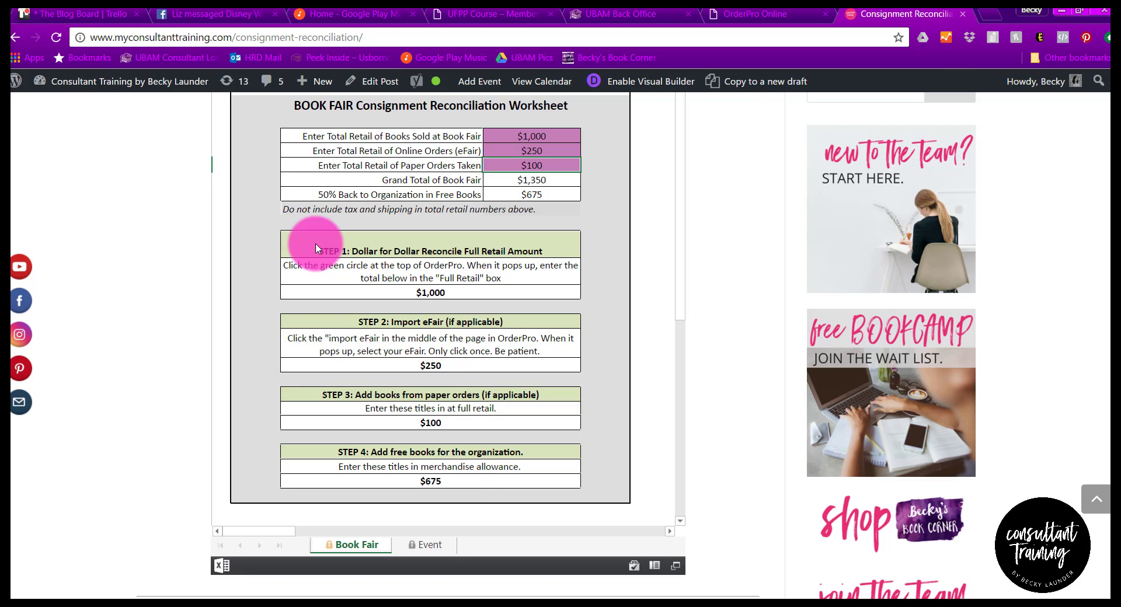
left_click(740, 13)
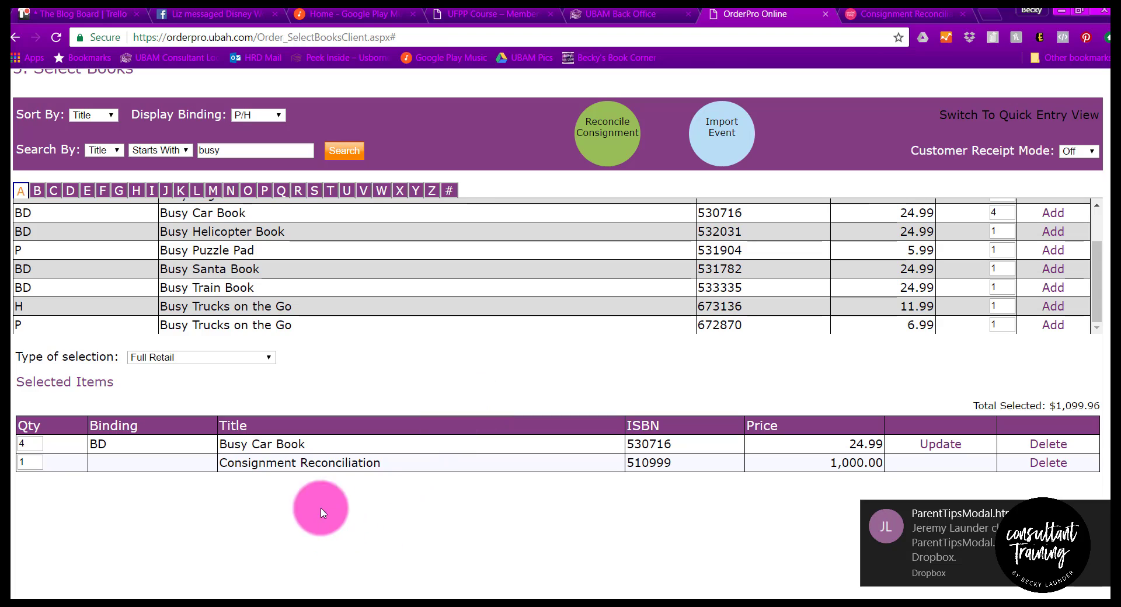
left_click(205, 358)
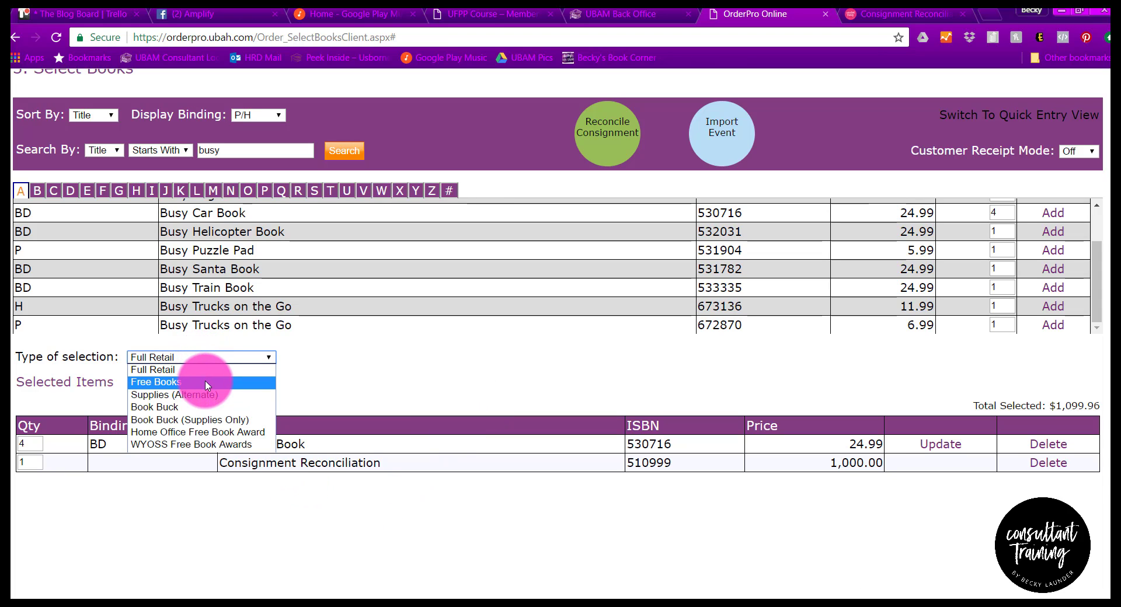
left_click(204, 381)
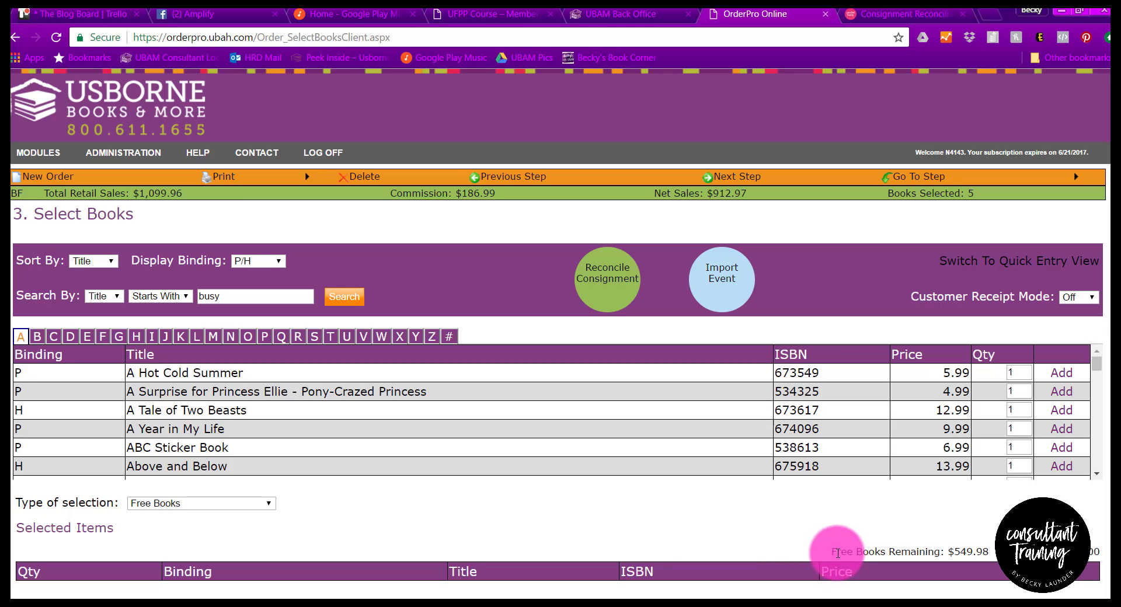
Step: Compare the order's Free Books Remaining amount with the Step 4 free books amount on the Book Fair worksheet
left_click_drag(838, 553, 988, 550)
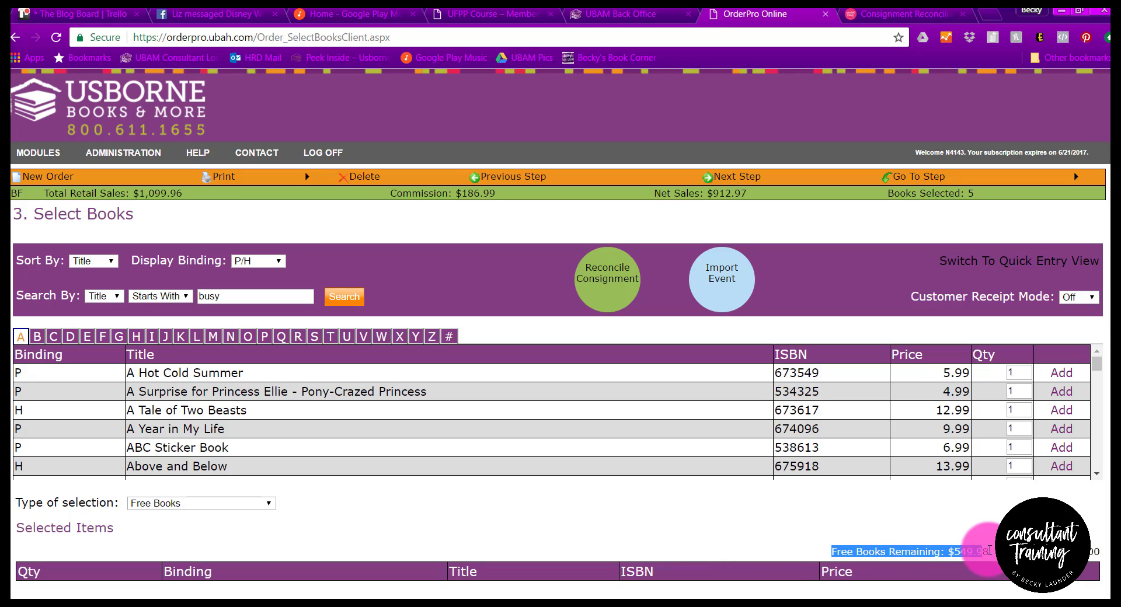
left_click(956, 551)
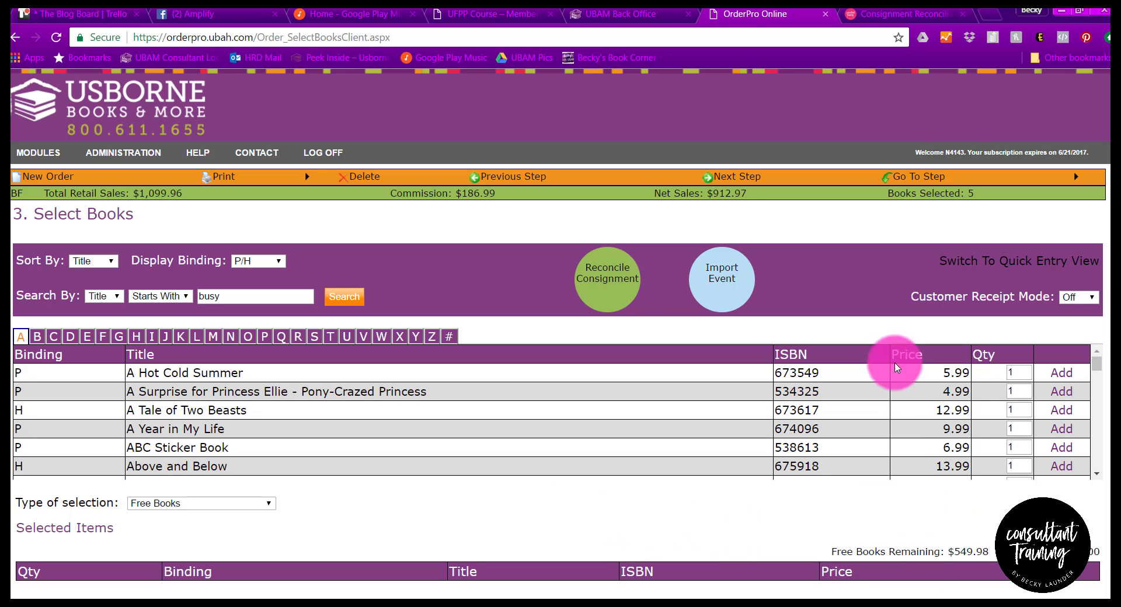
left_click(876, 18)
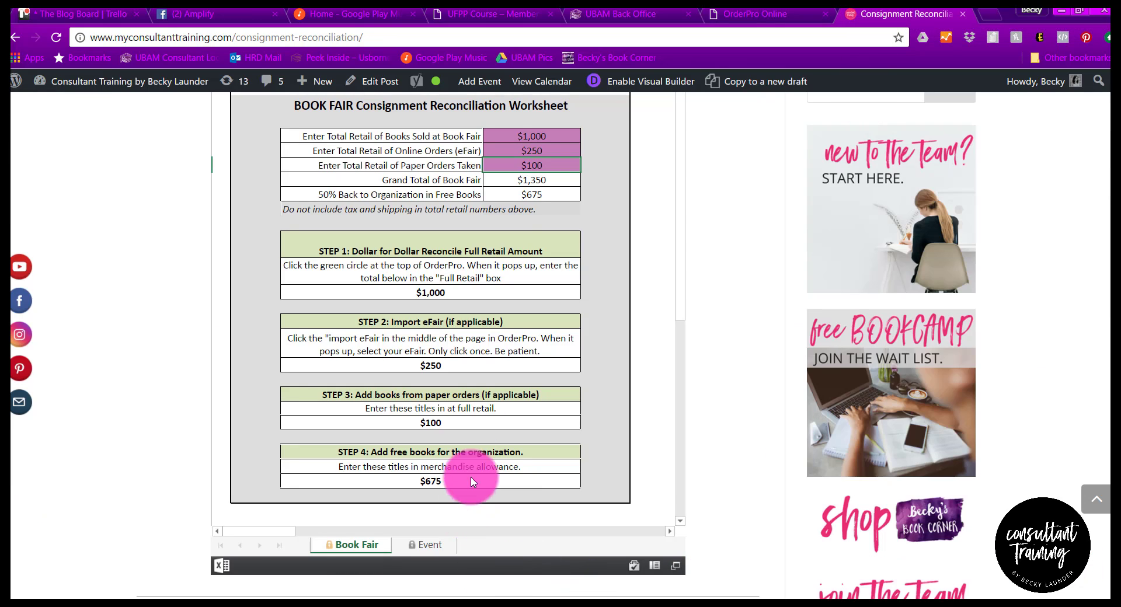
Step: Return to OrderPro Online, open the order's Summary step, and review its retail, shipping, tax and commission sections
left_click(761, 14)
mouse_move(912, 177)
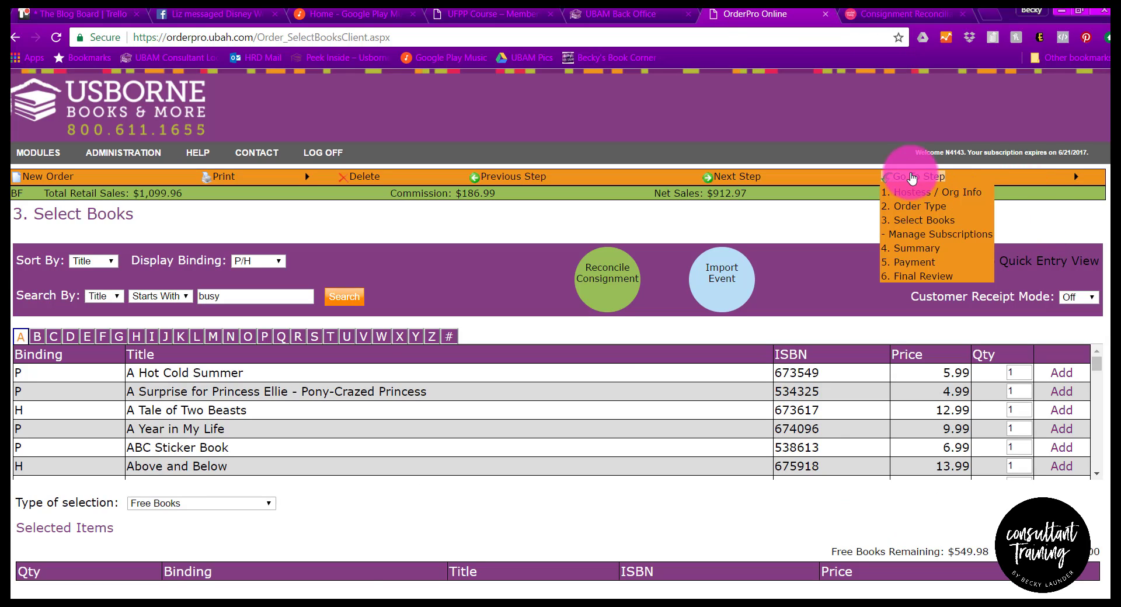
left_click(897, 250)
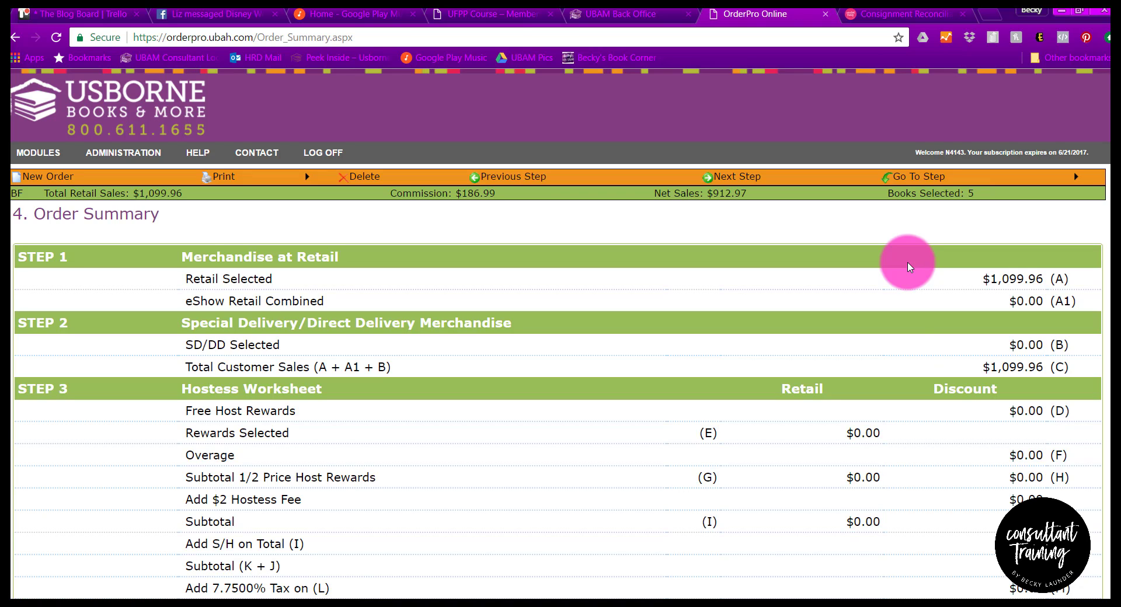
scroll(897, 442, "down", 6)
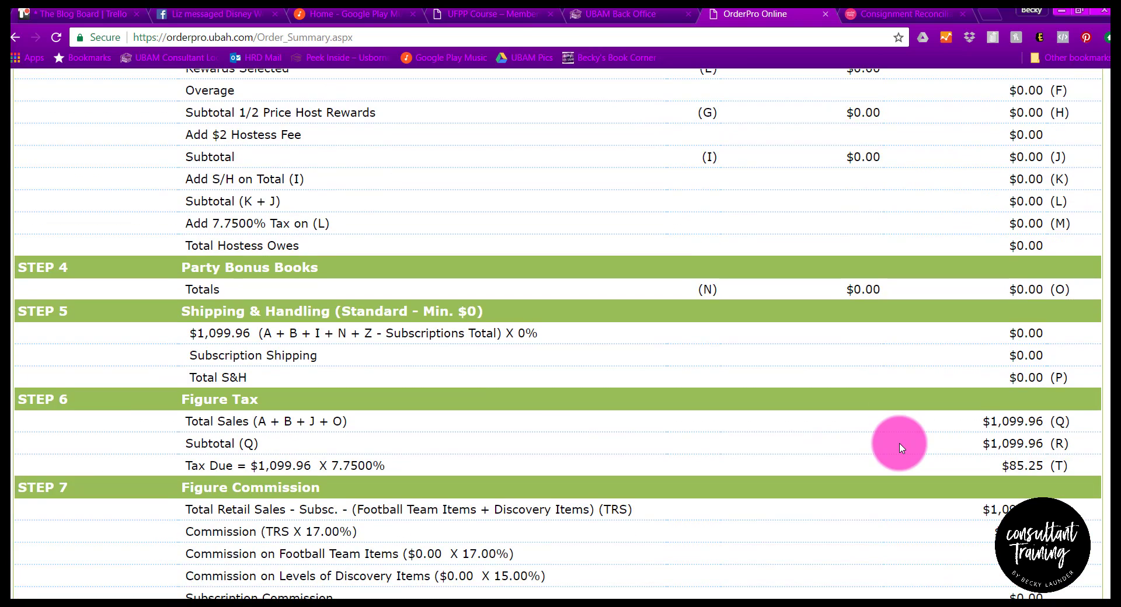
scroll(897, 447, "up", 6)
mouse_move(923, 176)
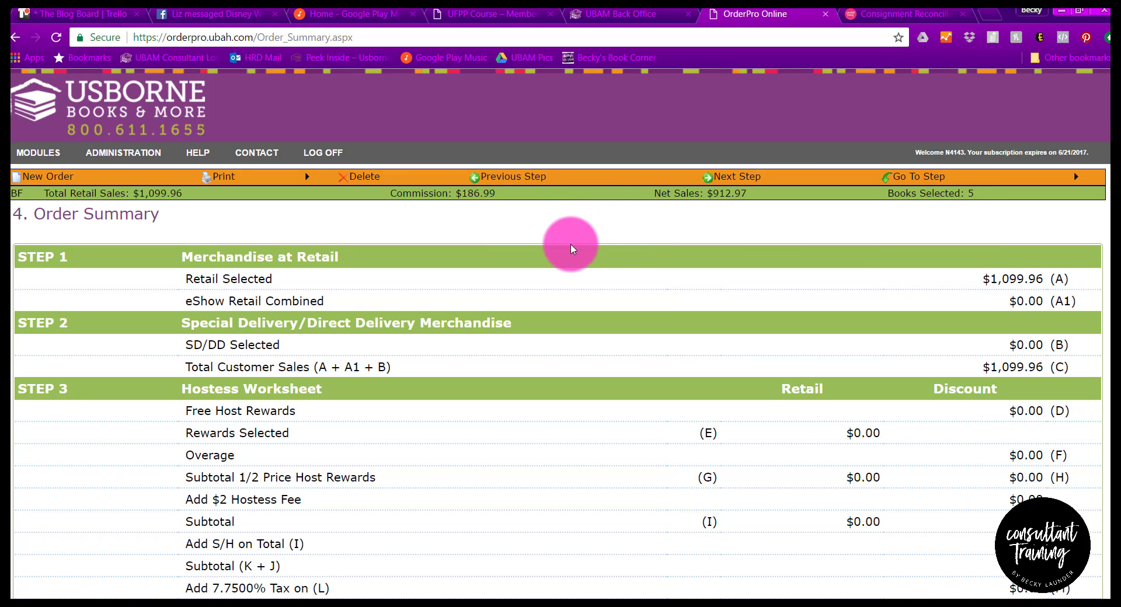
Step: Switch to the consignment reconciliation web page and display the Event worksheet
left_click(899, 16)
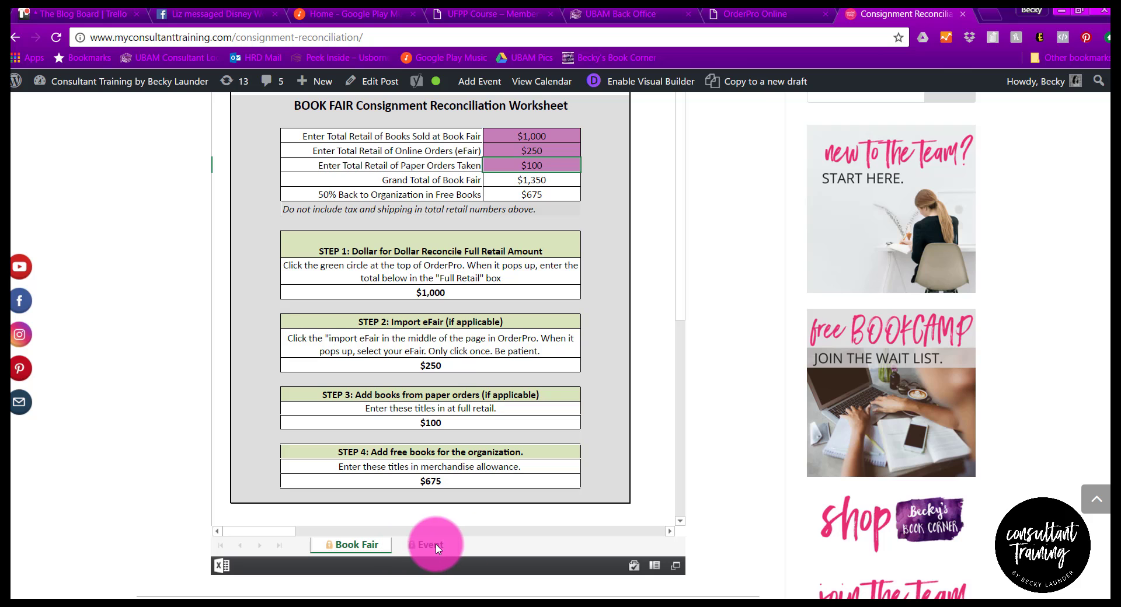
left_click(432, 545)
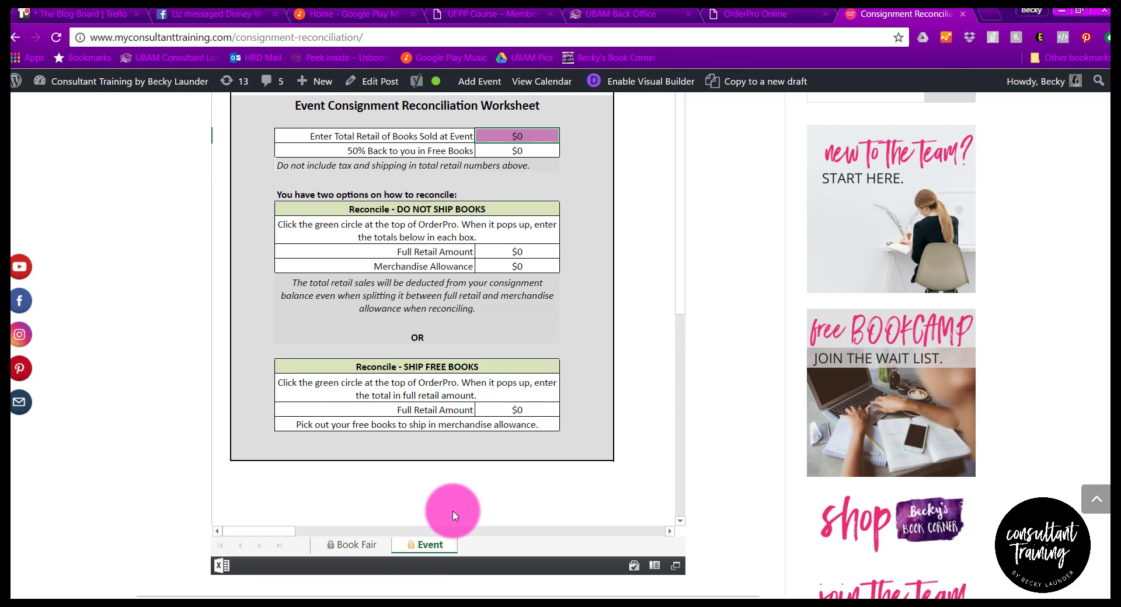
Step: Set the total retail of books sold on the Event worksheet to $1,000 and review both reconcile options
scroll(680, 397, "up", 1)
scroll(682, 398, "up", 2)
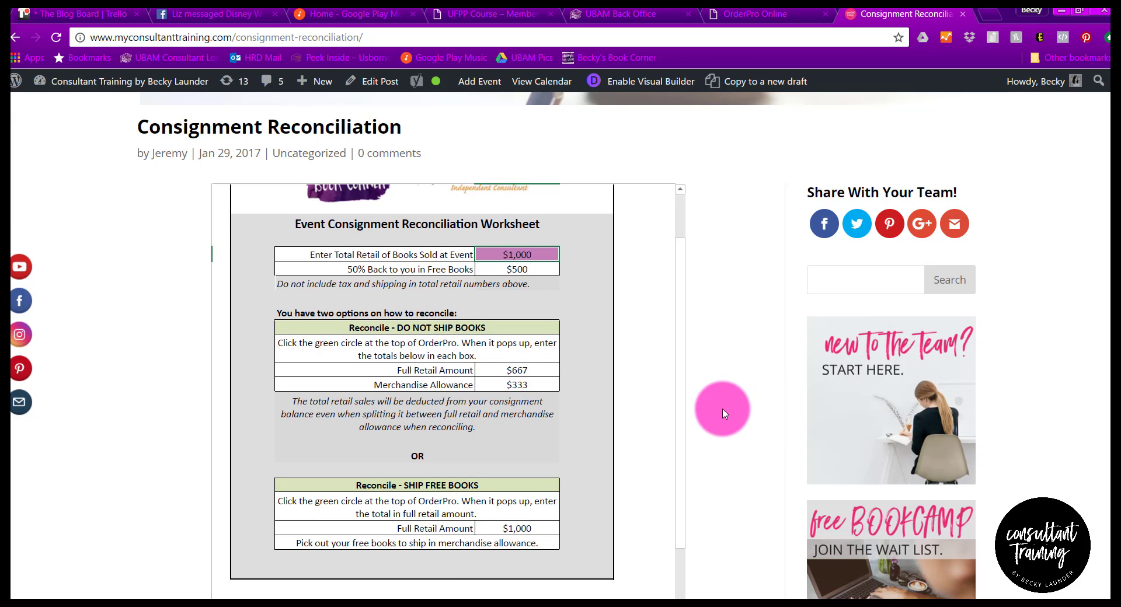
scroll(724, 413, "down", 1)
scroll(723, 413, "down", 1)
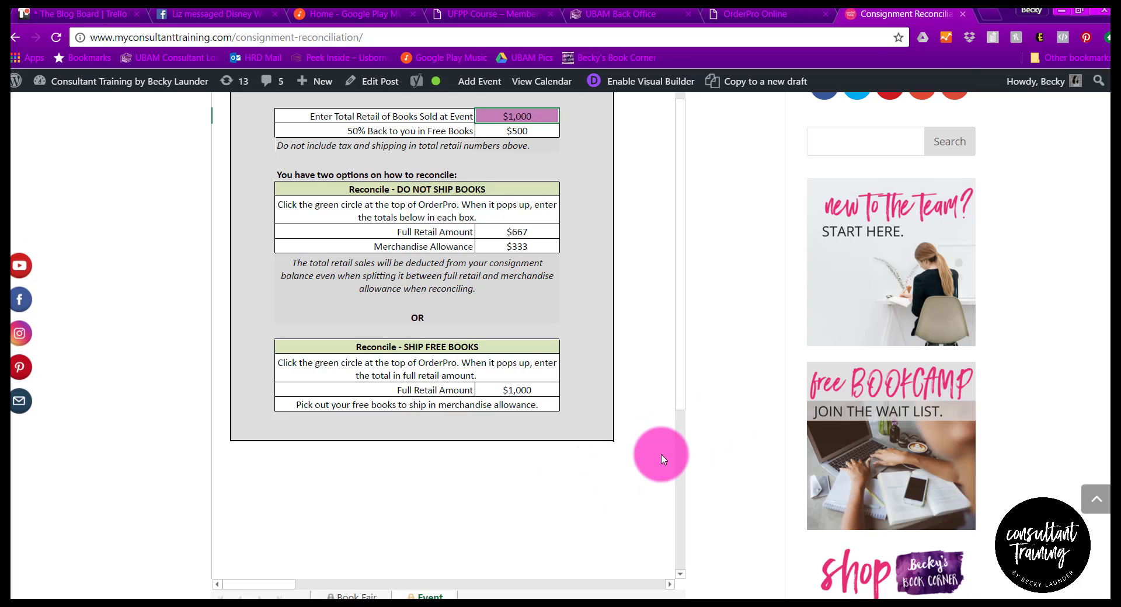
scroll(543, 346, "up", 1)
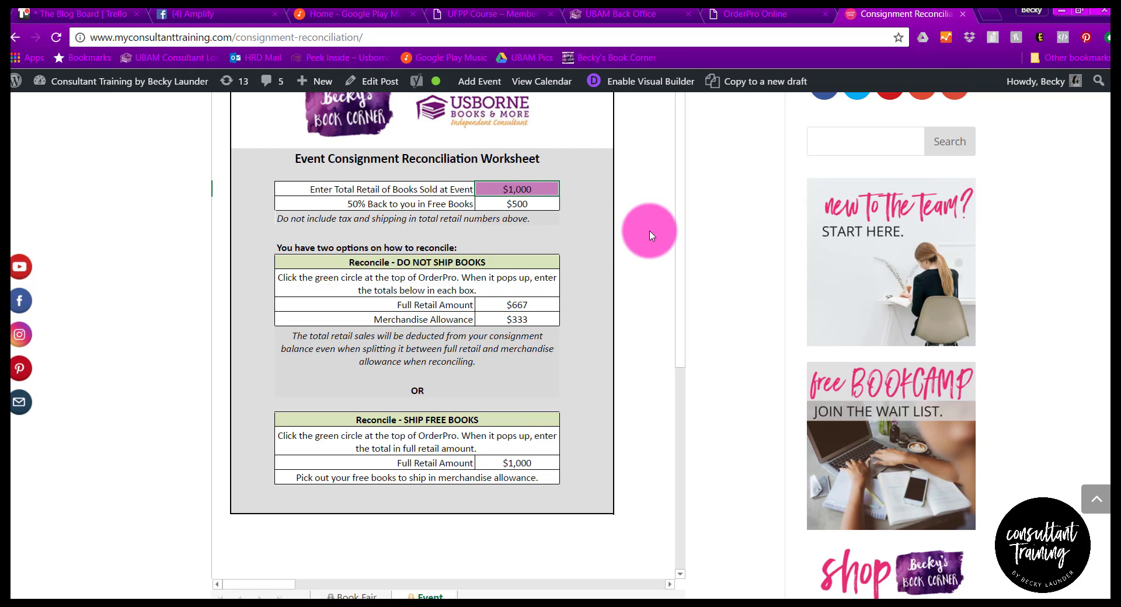
Step: Return to OrderPro Online, check the order's Order Type step, and open the Select Books step
left_click(737, 13)
mouse_move(934, 178)
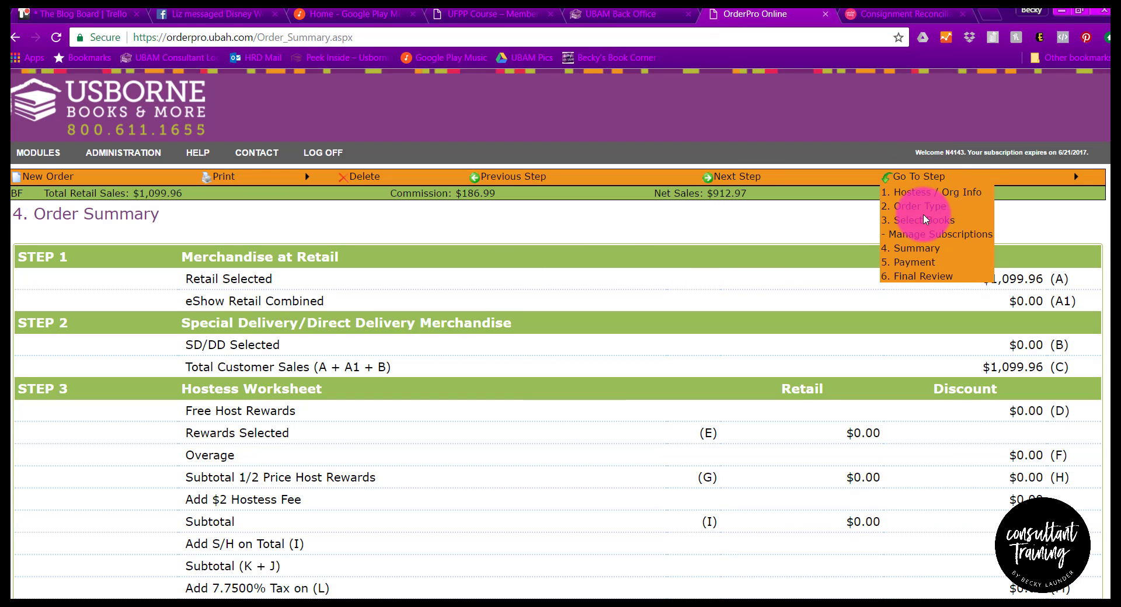
left_click(922, 208)
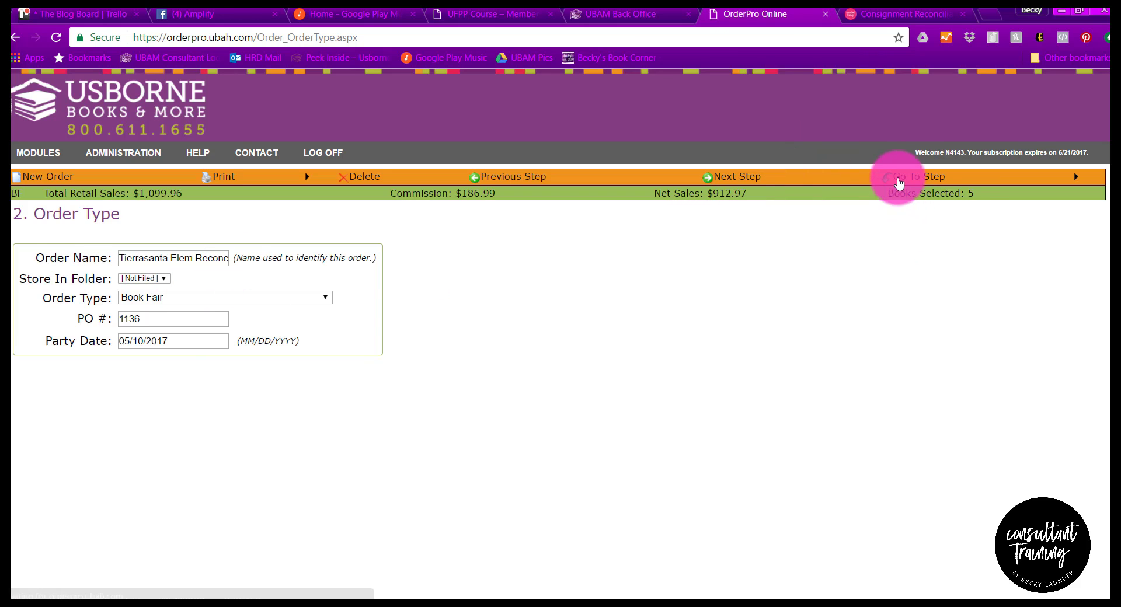
mouse_move(902, 176)
left_click(902, 221)
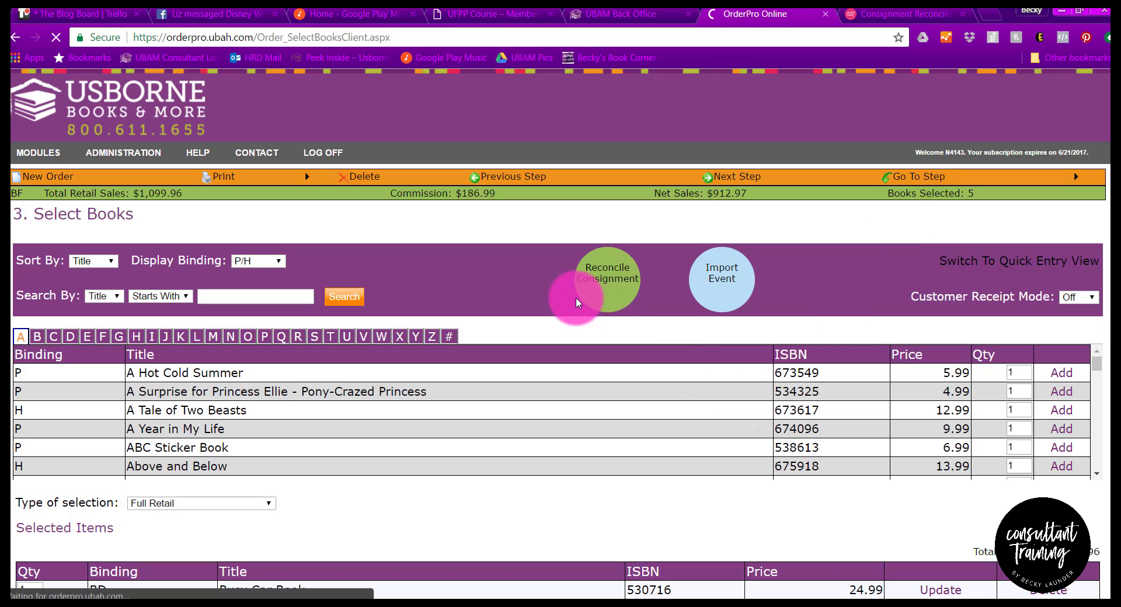
Step: Reconcile the consignment with a retail amount of 667 and a free book amount of 333, and add it to the order
left_click(603, 278)
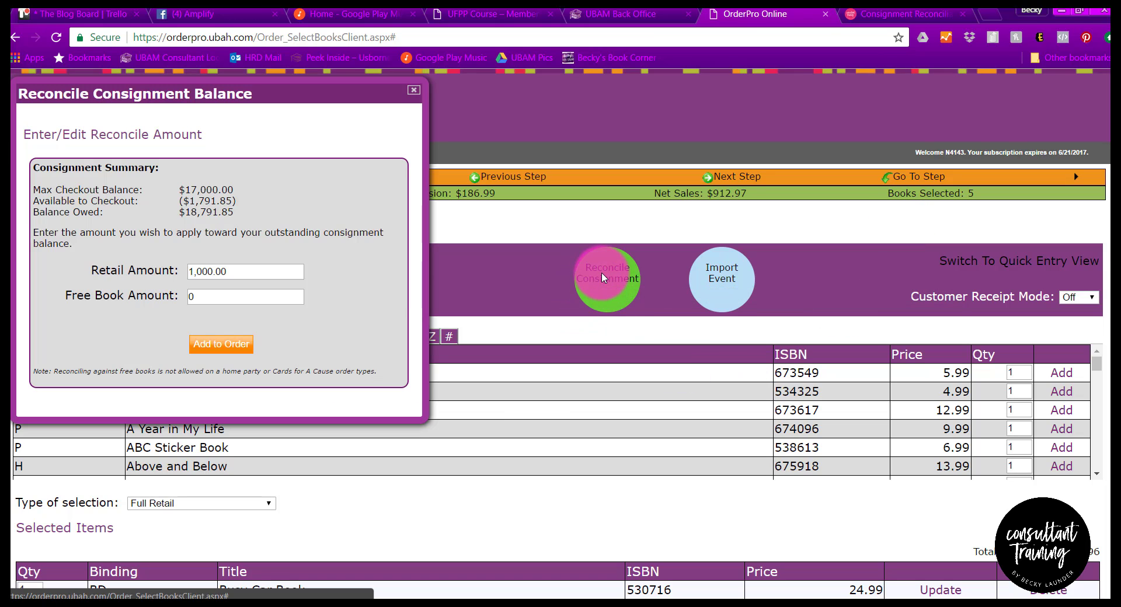
left_click_drag(250, 270, 185, 267)
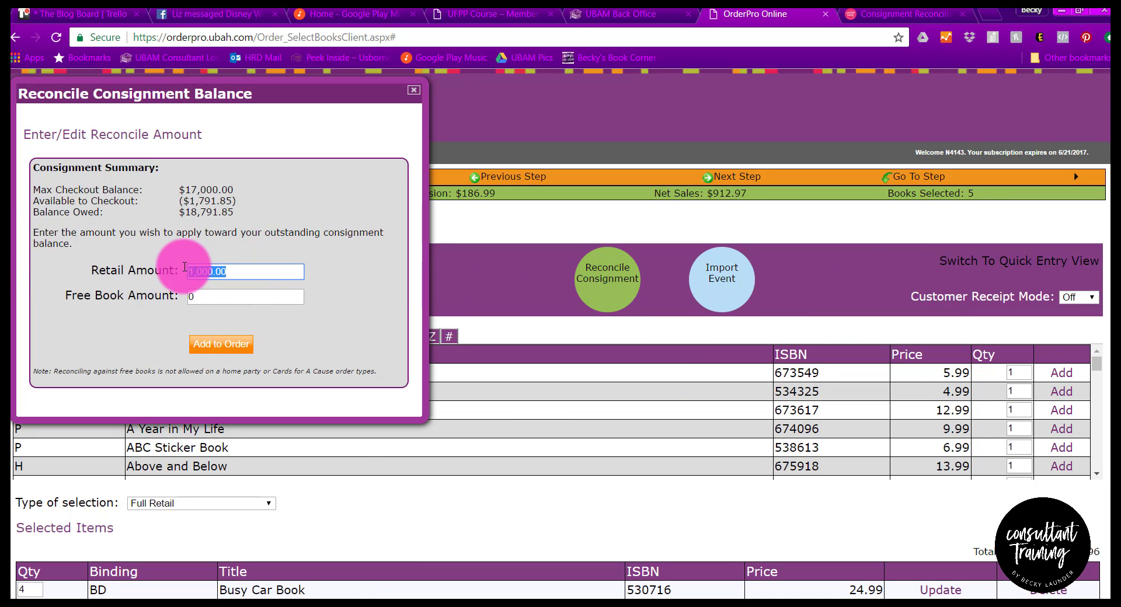
type("667")
key("Return")
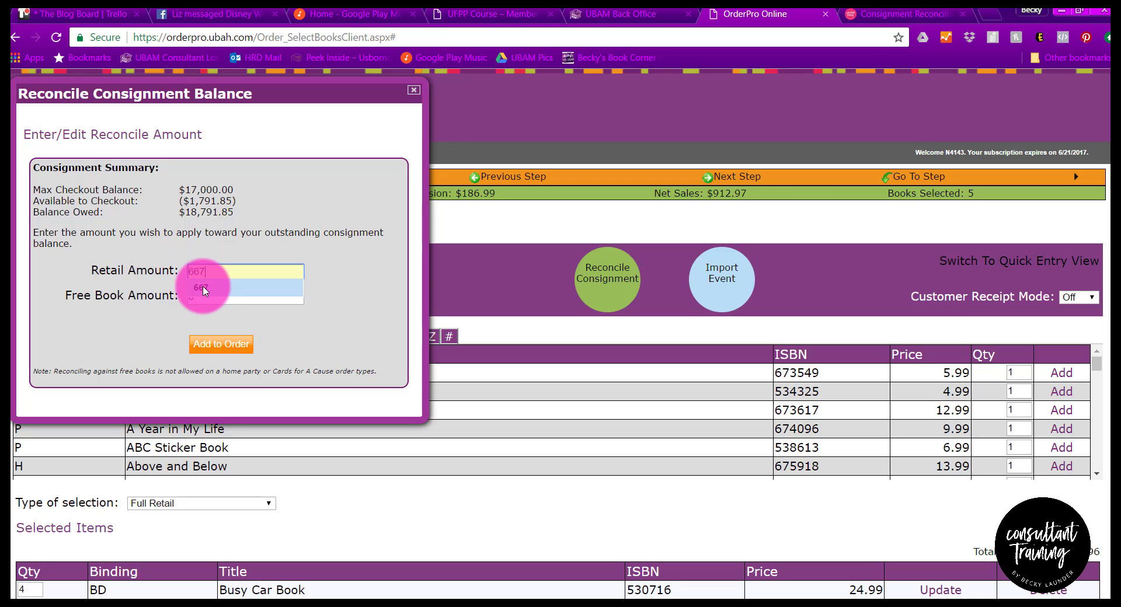
left_click(208, 301)
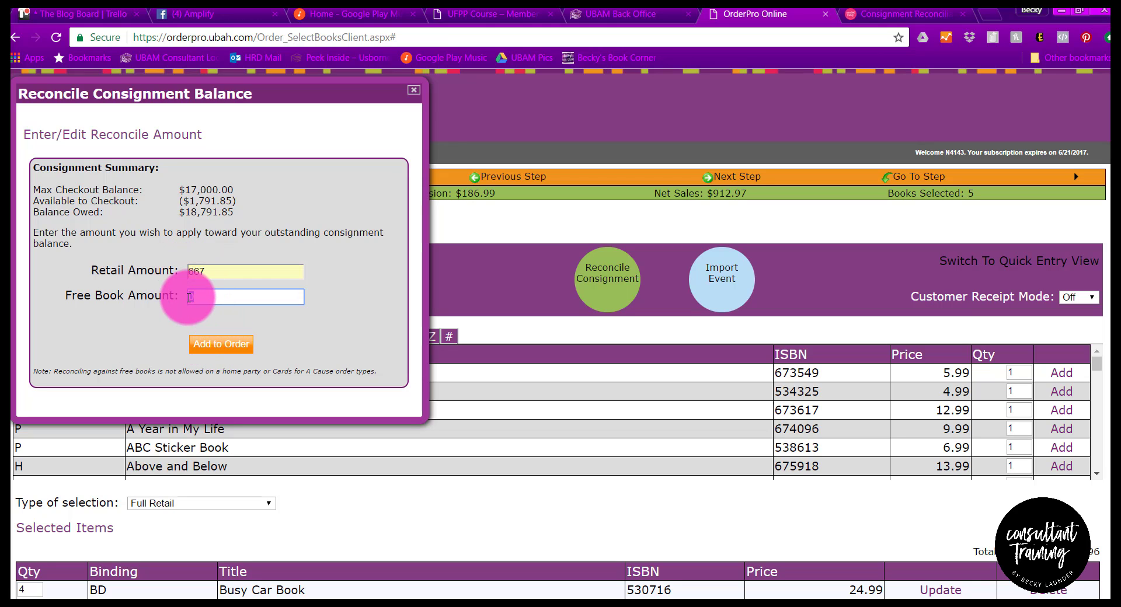
type("333")
key("Return")
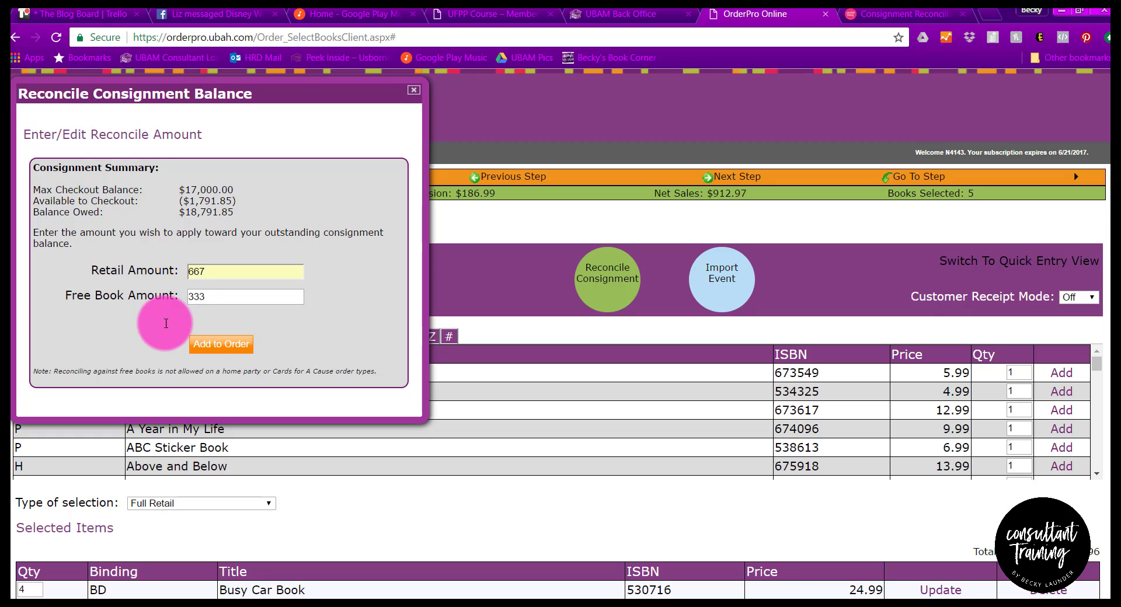
left_click(239, 349)
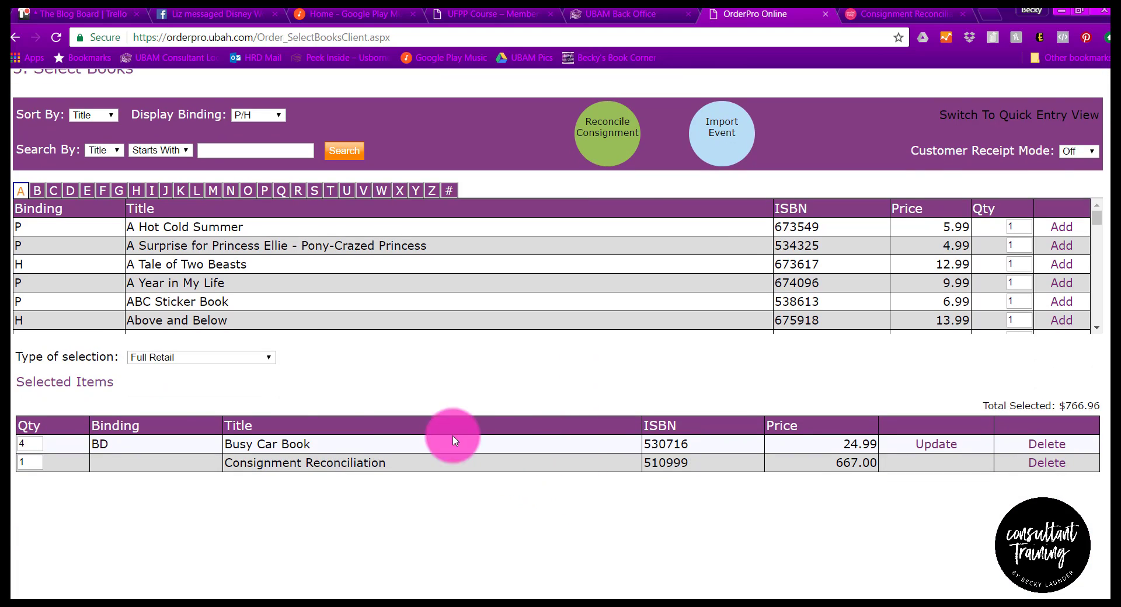
Step: Delete the Busy Car Book from the selected items and set the type of selection to Free Books
left_click(1050, 450)
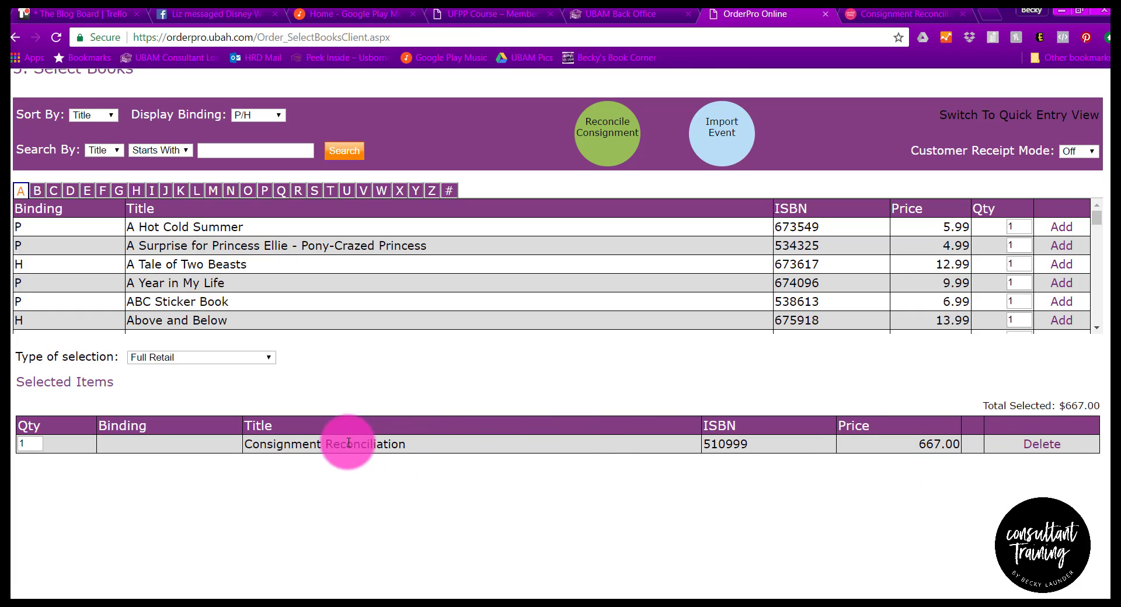
left_click(221, 357)
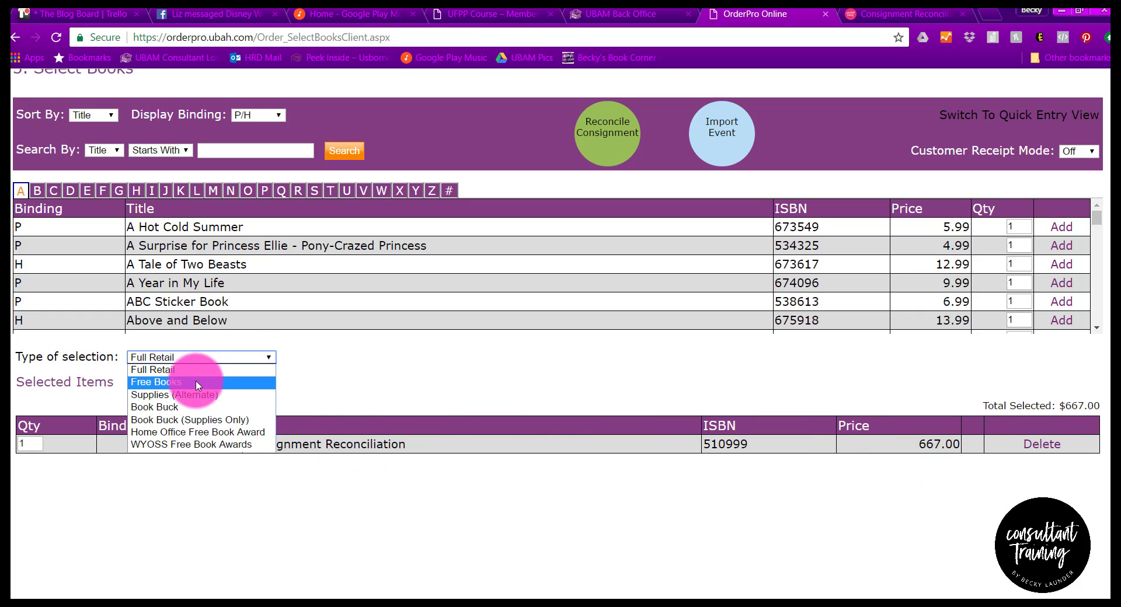
left_click(198, 380)
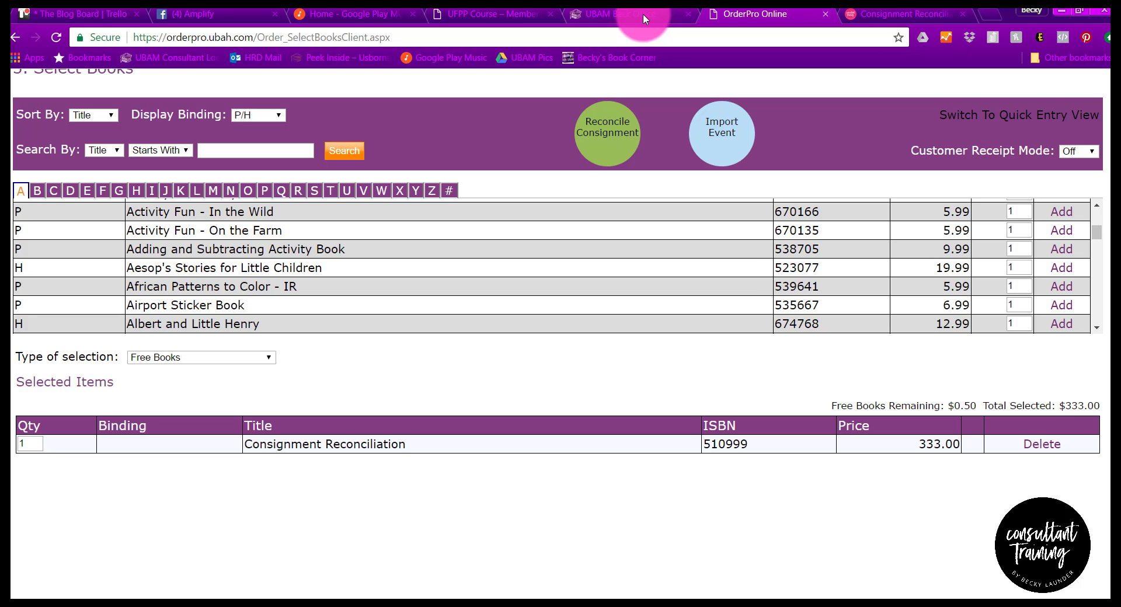
Step: Consult the Event worksheet, then update the order's consignment reconciliation to a retail amount of 1000 and a free book amount of 0
left_click(893, 14)
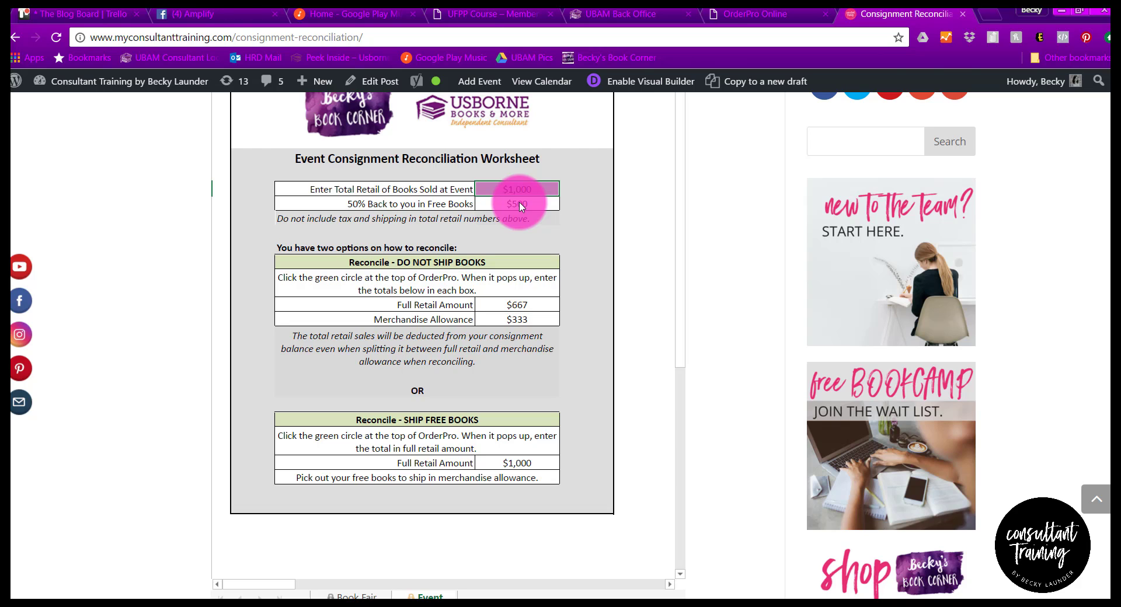
left_click(735, 13)
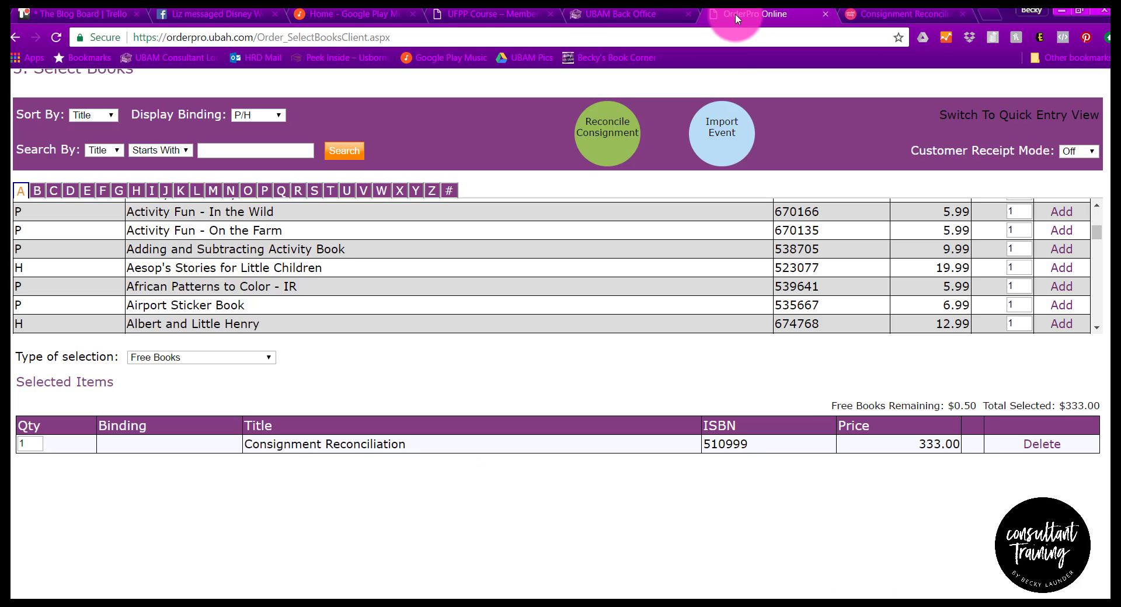
left_click(603, 131)
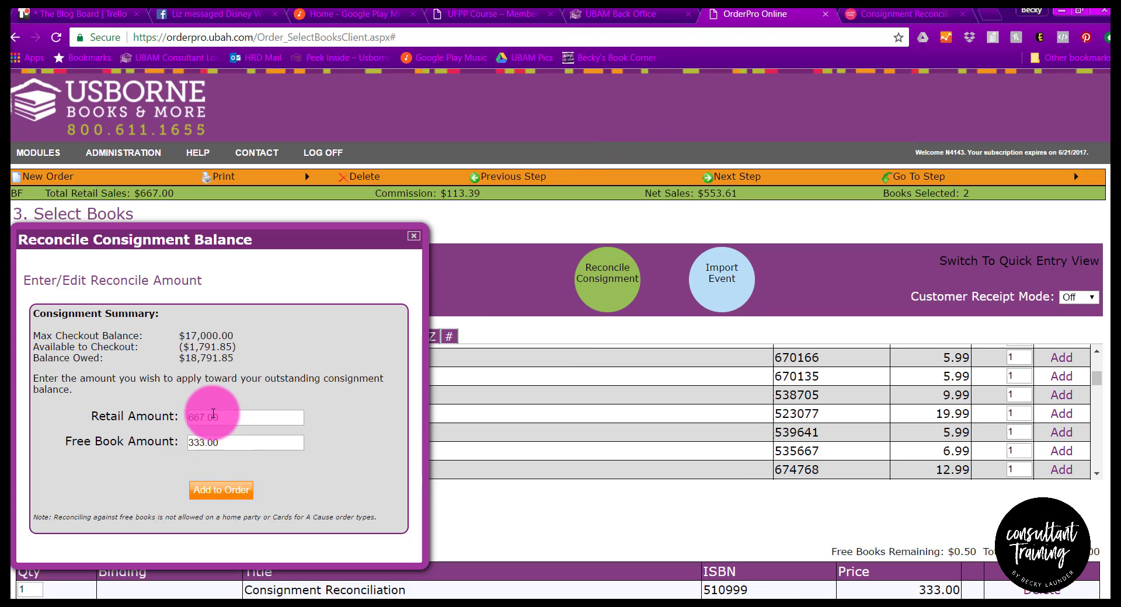
double_click(213, 415)
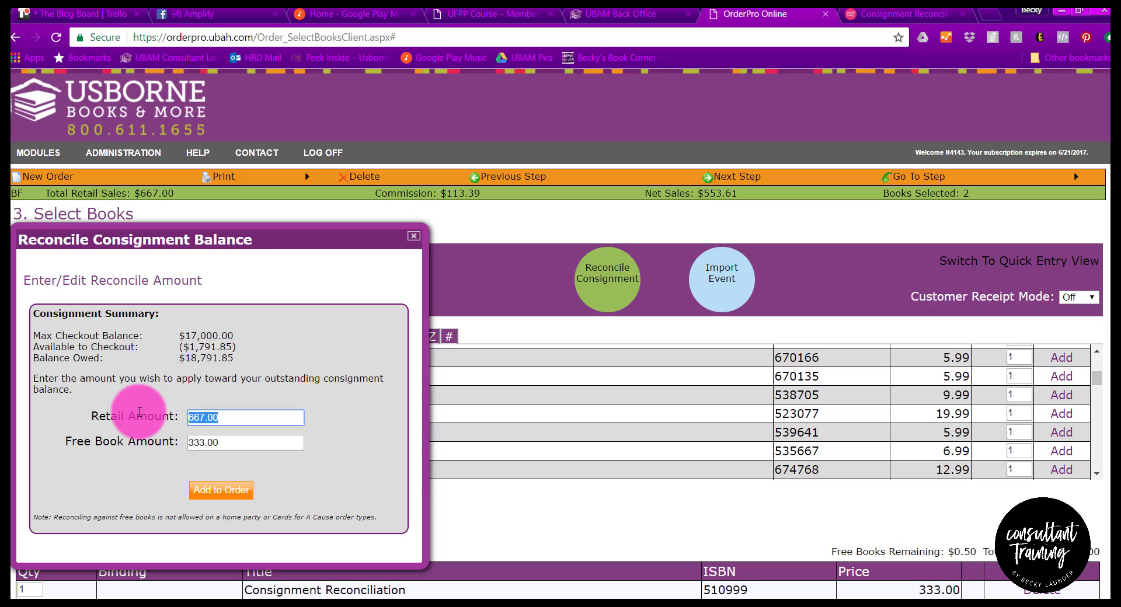
type("10")
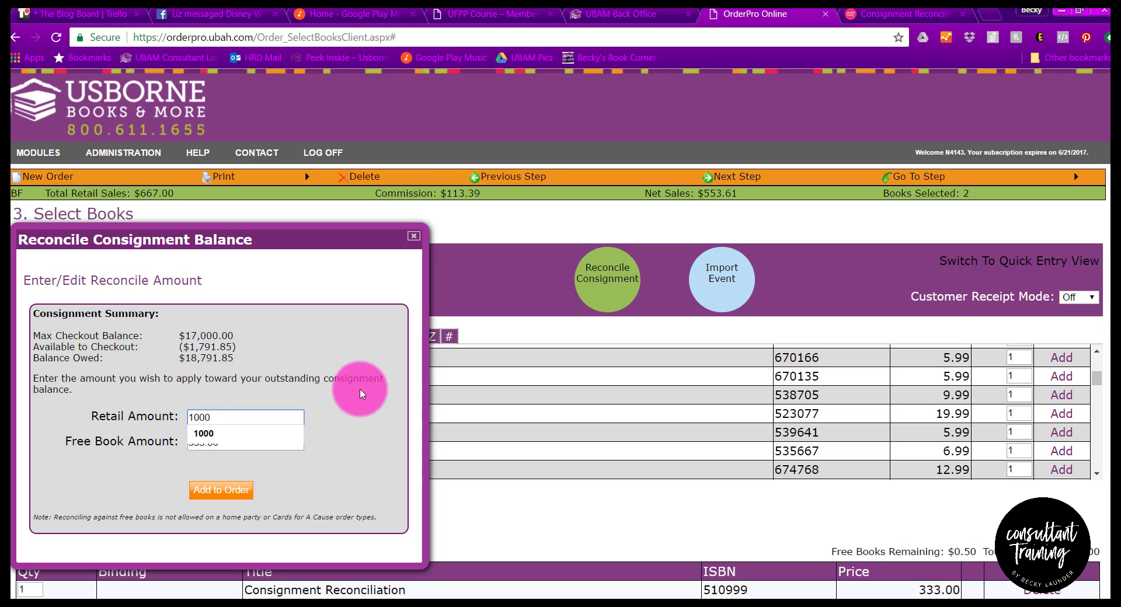
key("Tab")
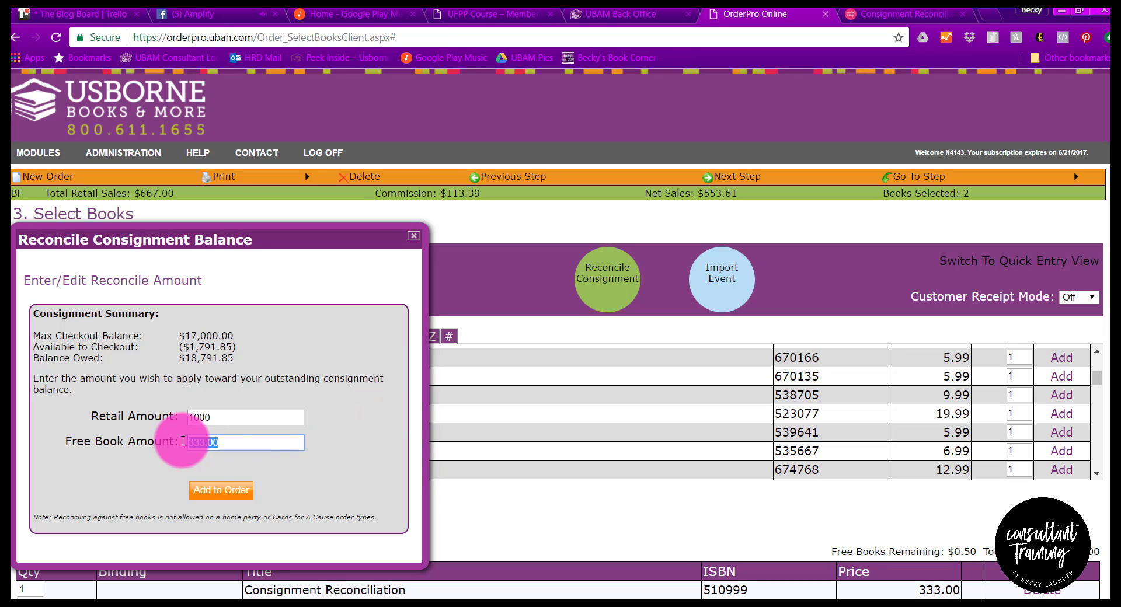
type("0")
left_click(231, 492)
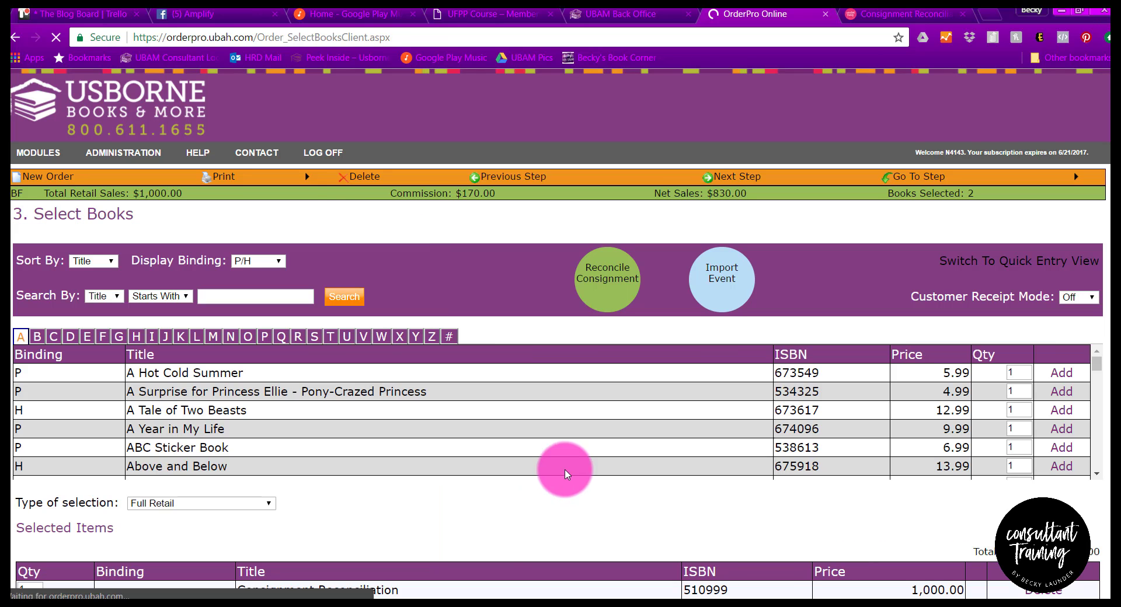
Step: Check the full retail reconciliation line, then delete the Consignment Reconciliation item from the Free Books selection
scroll(489, 544, "down", 1)
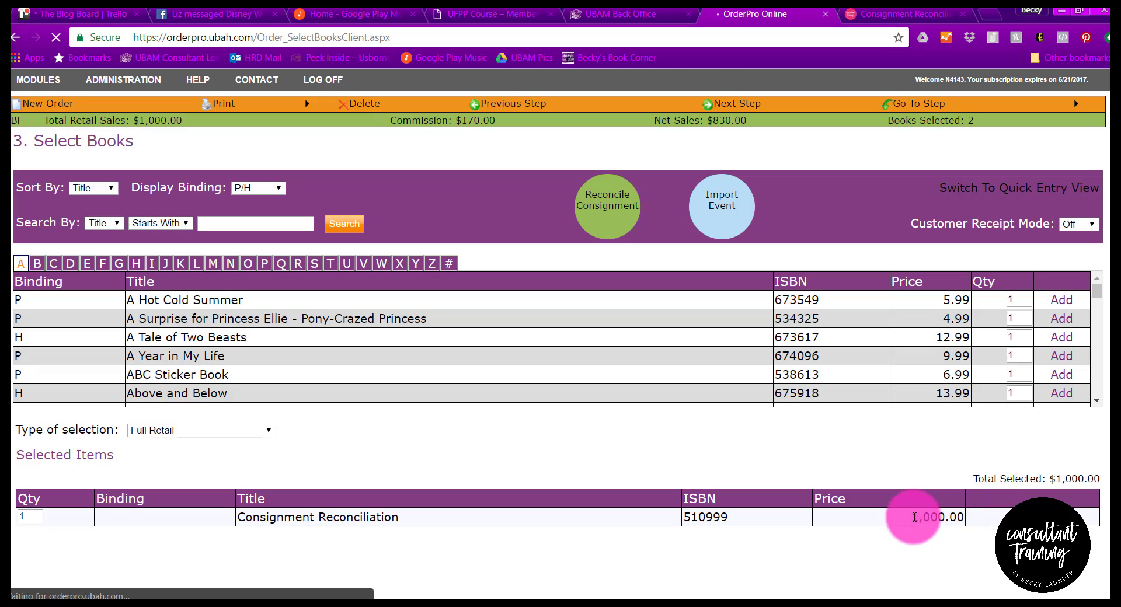
left_click_drag(911, 518, 956, 518)
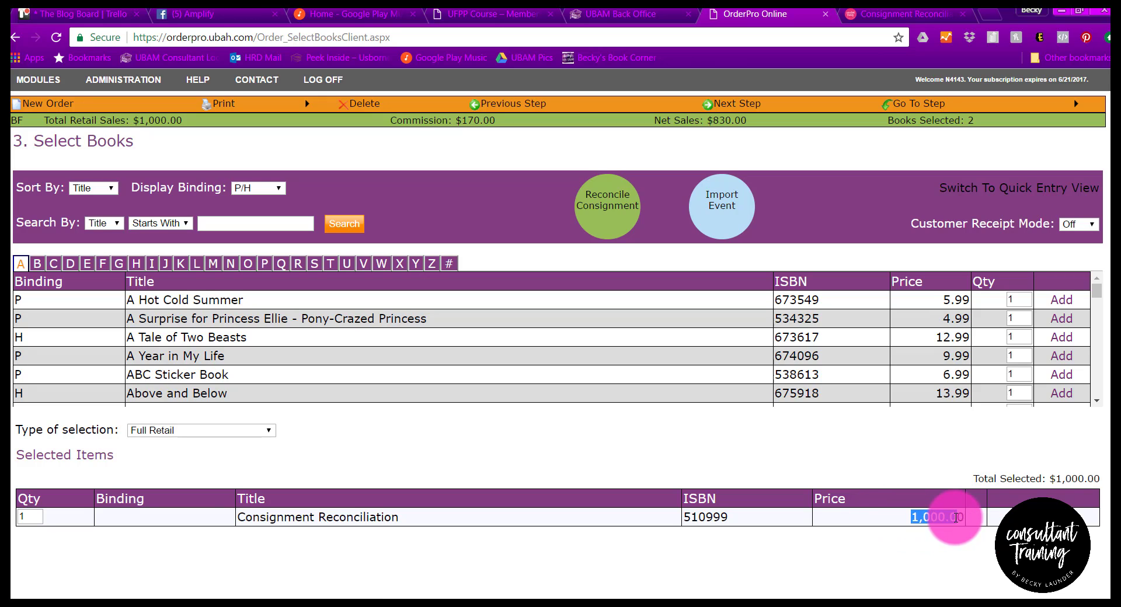
left_click(237, 430)
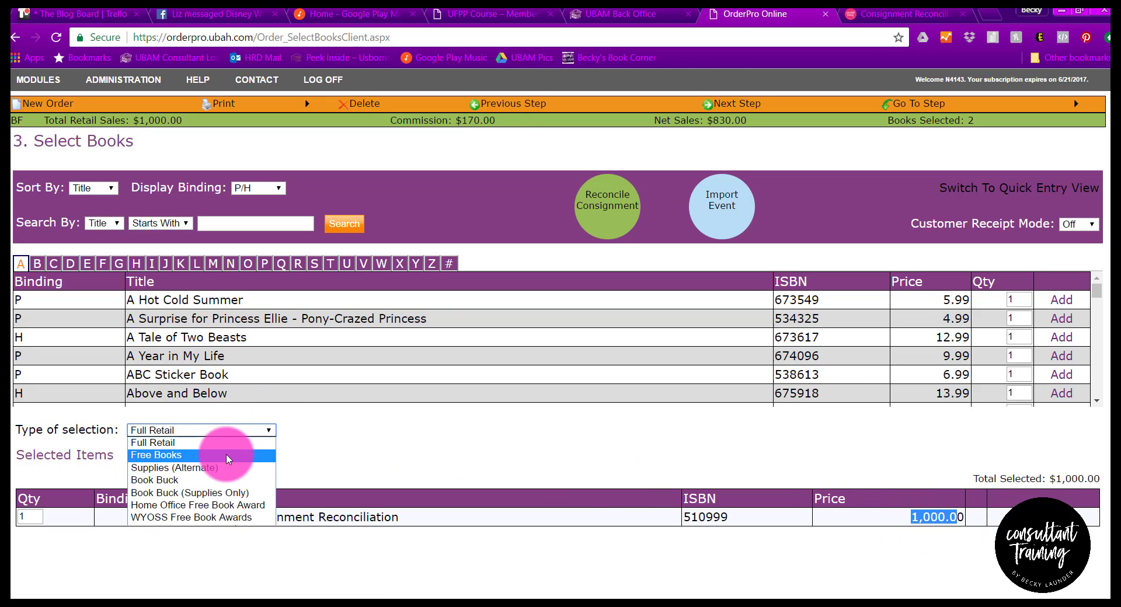
left_click(228, 455)
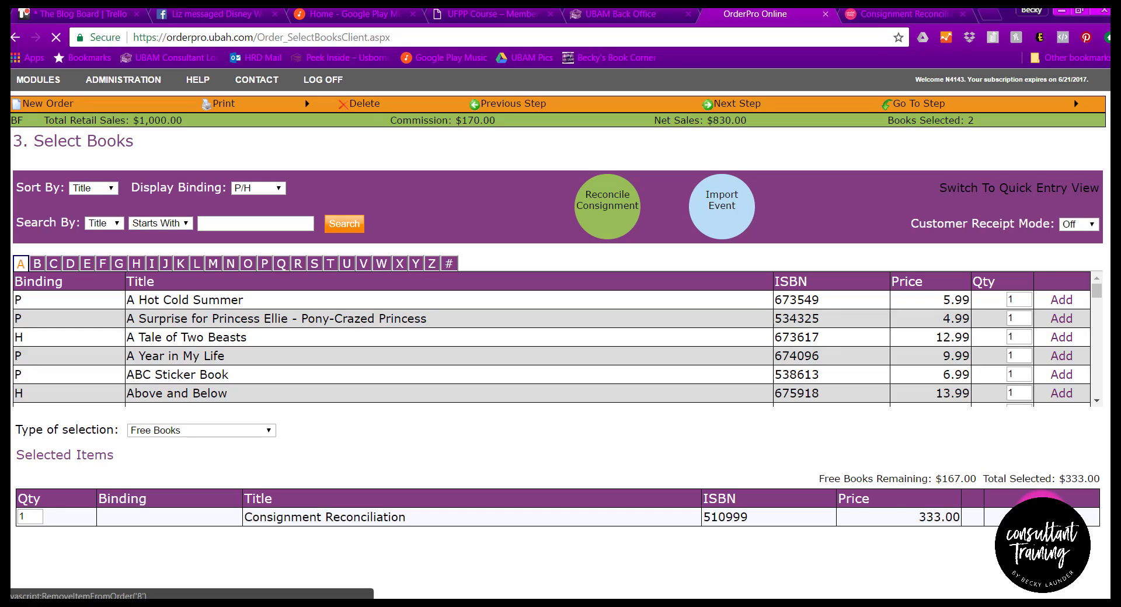
left_click(1040, 517)
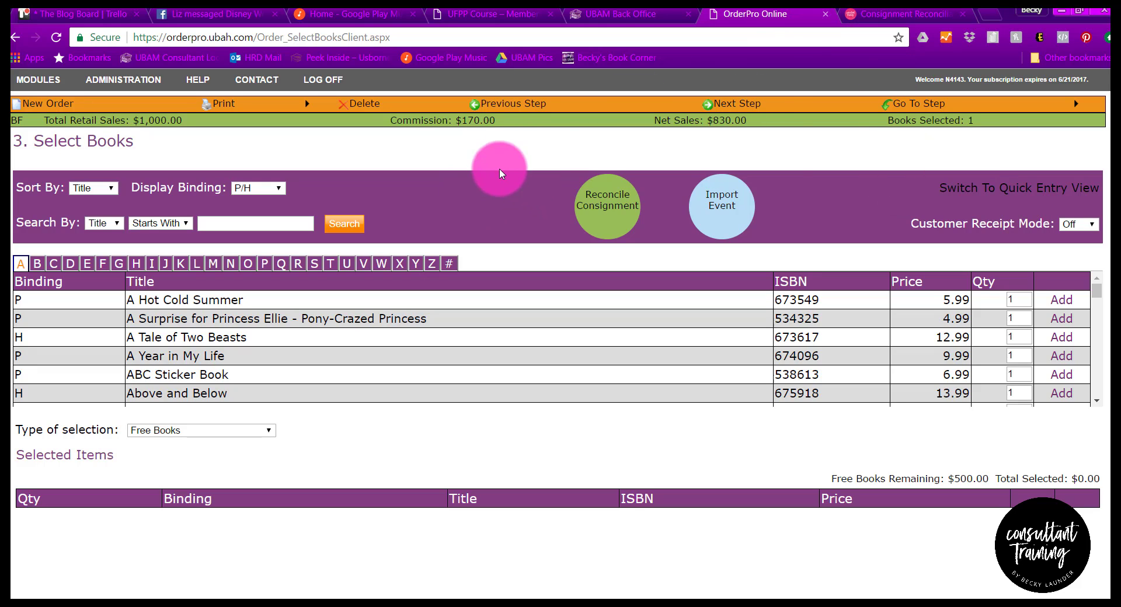
Step: Open the order's Summary step and review the retail selected, commission, total due, free books and overall total
mouse_move(911, 105)
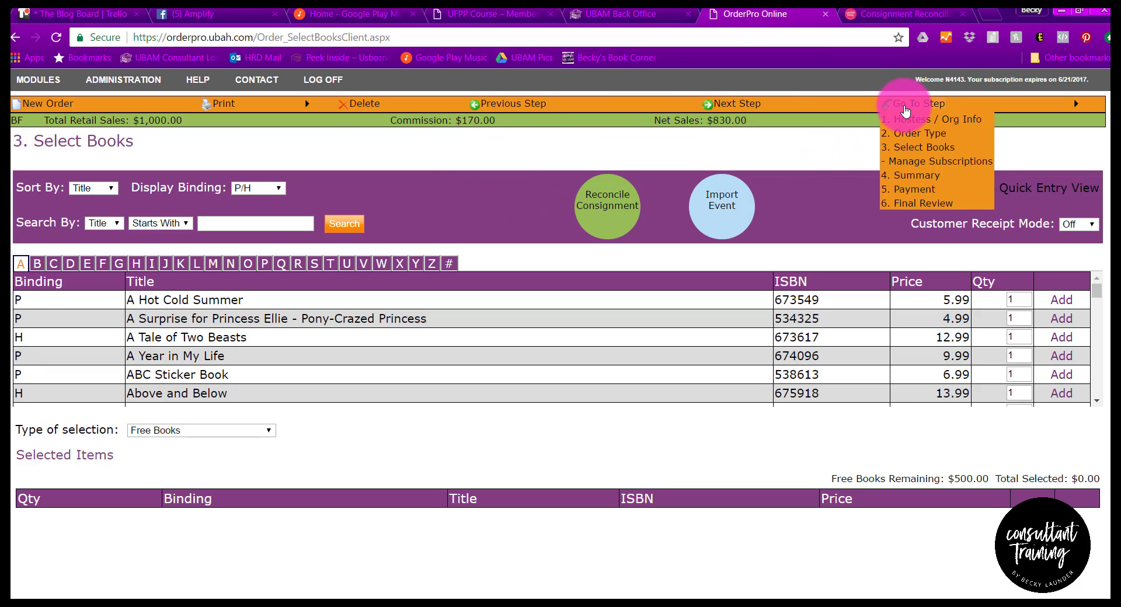
left_click(912, 182)
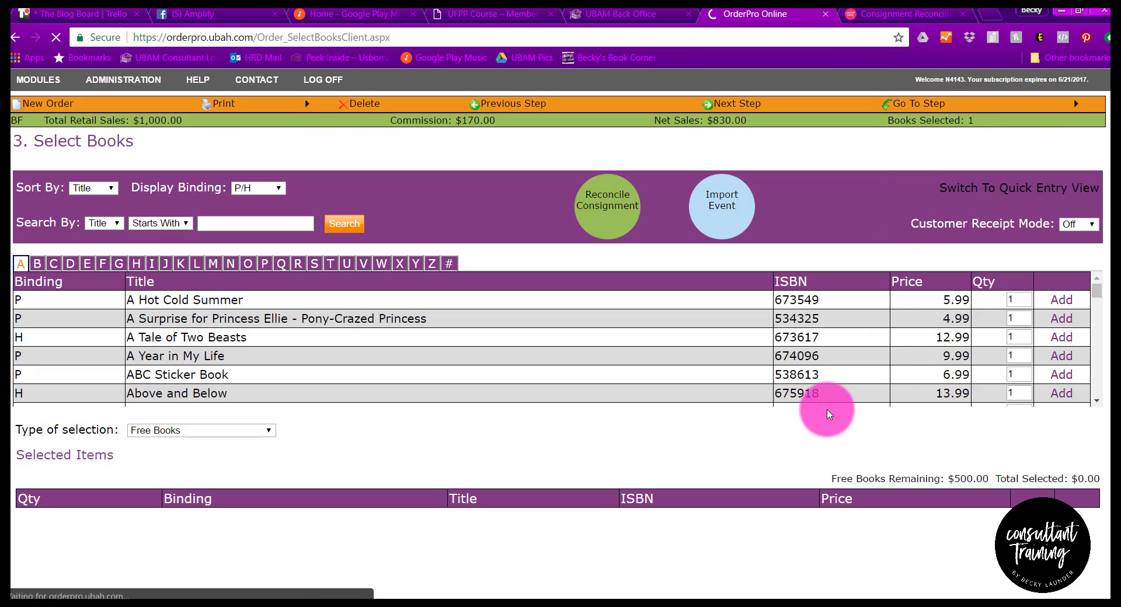
mouse_move(911, 104)
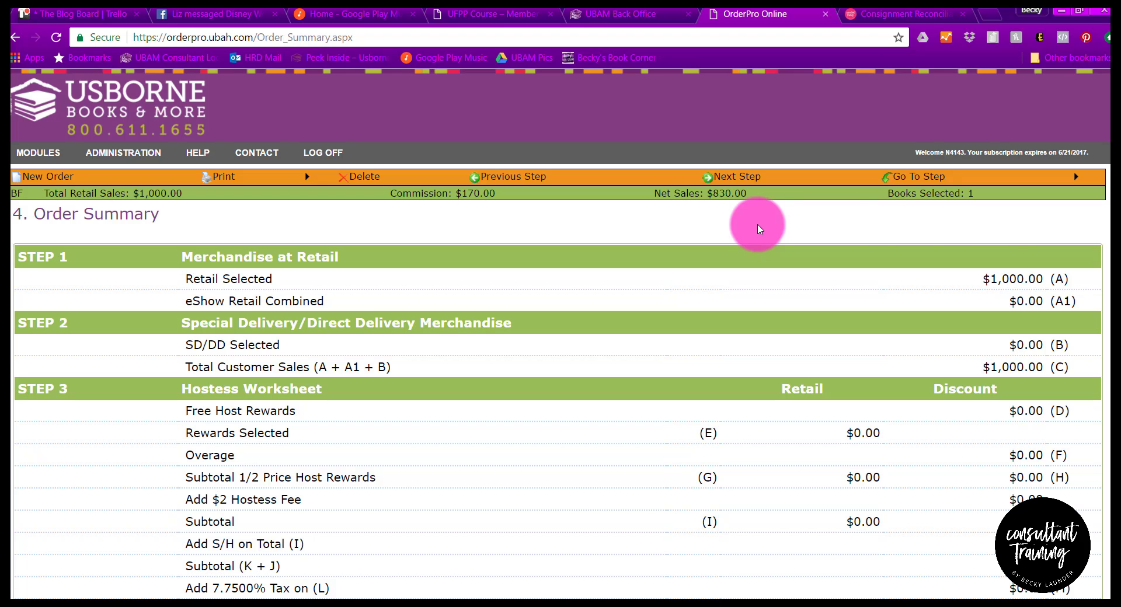
left_click_drag(983, 280, 1049, 279)
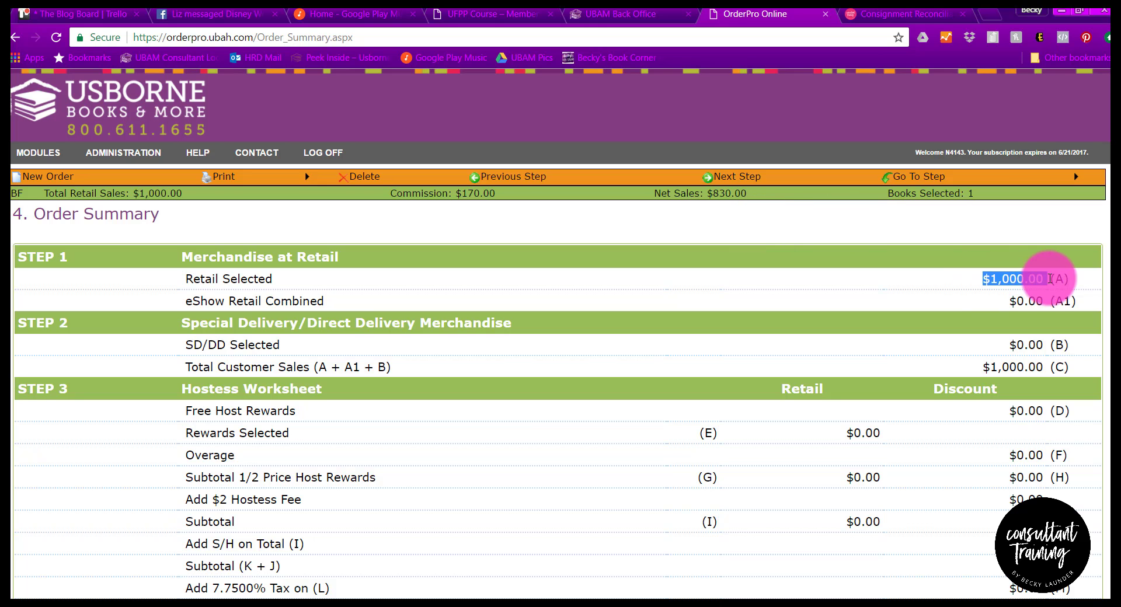
scroll(1003, 397, "down", 12)
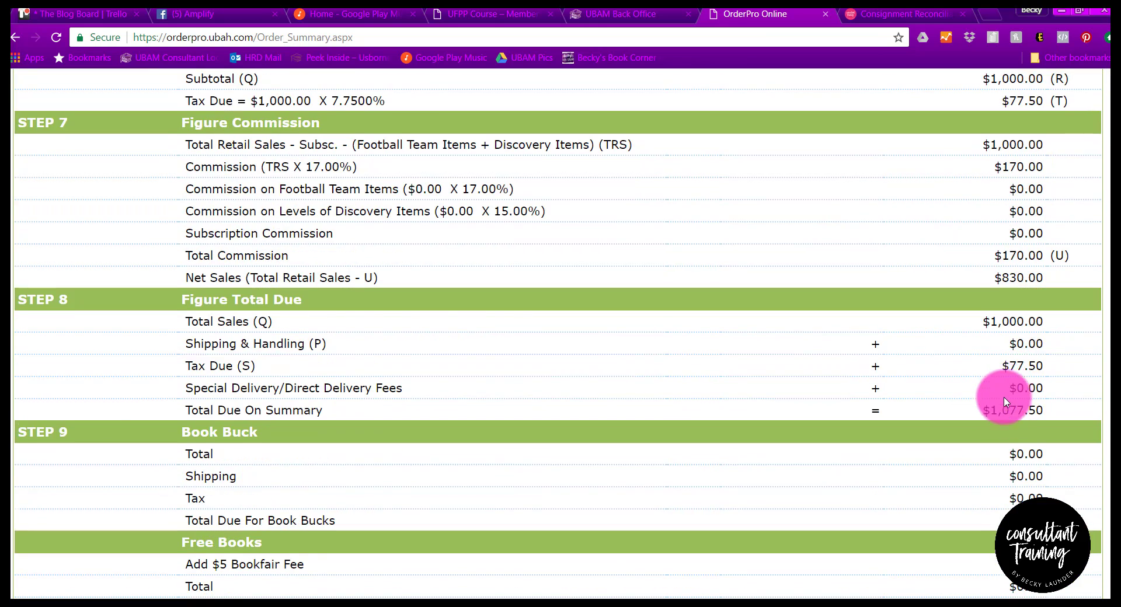
scroll(1005, 401, "down", 6)
left_click_drag(978, 574, 1030, 578)
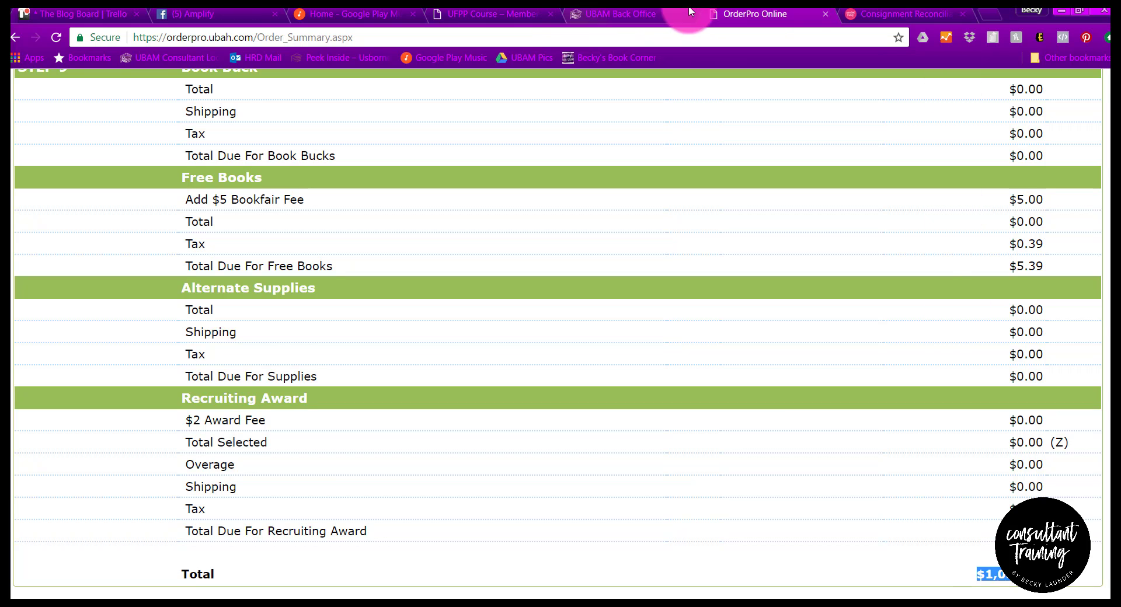
Step: Return to the Event Consignment Reconciliation Worksheet and open the Windows Calculator beside it
left_click(876, 12)
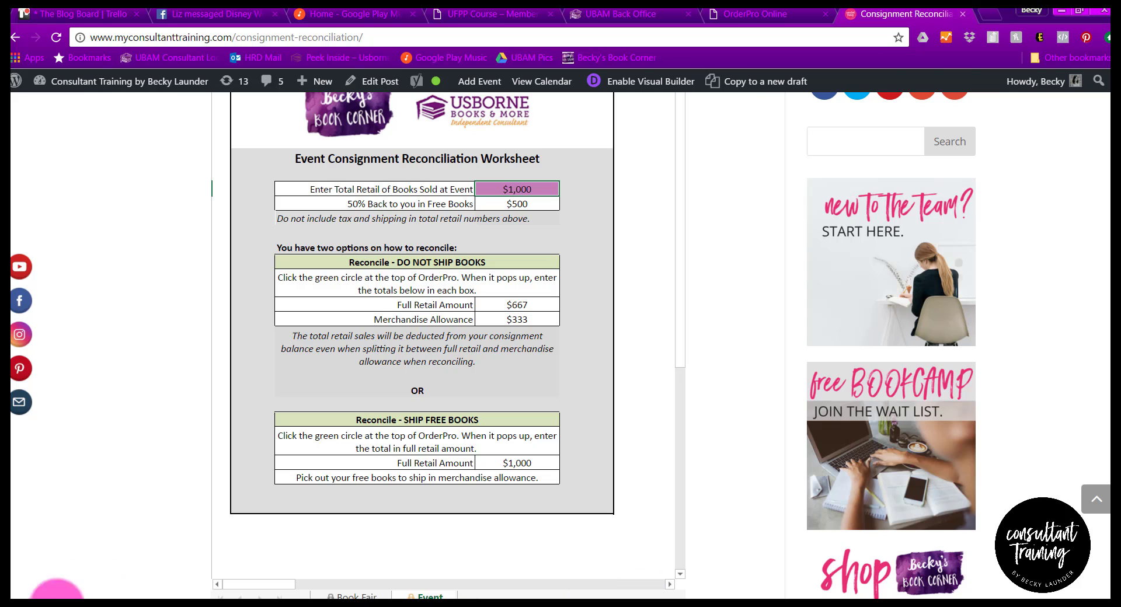
left_click(23, 599)
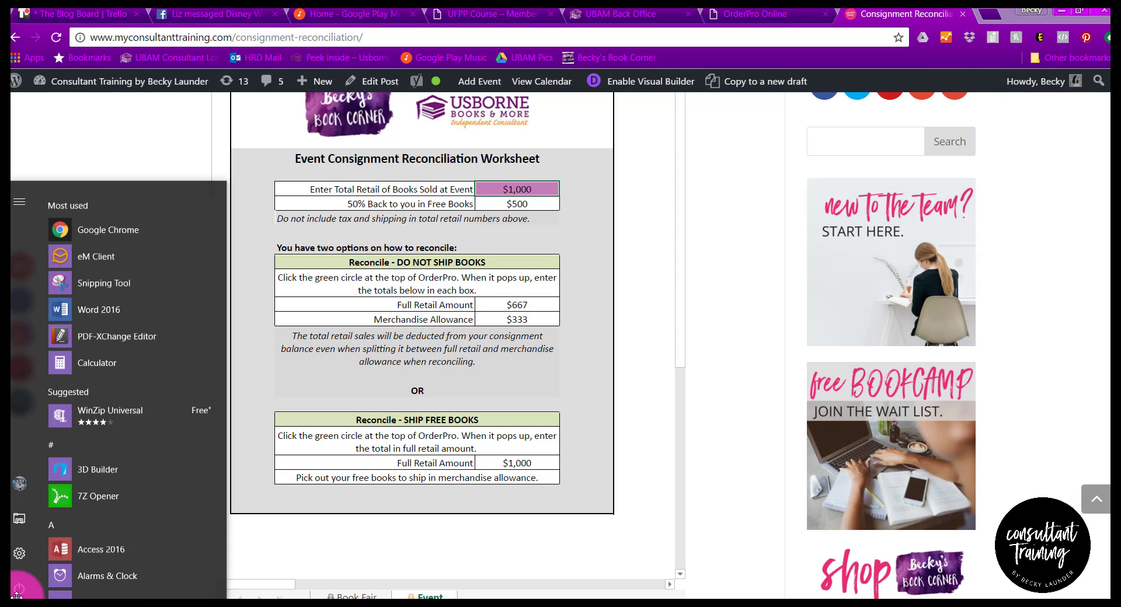
left_click(169, 354)
left_click_drag(1000, 122, 698, 165)
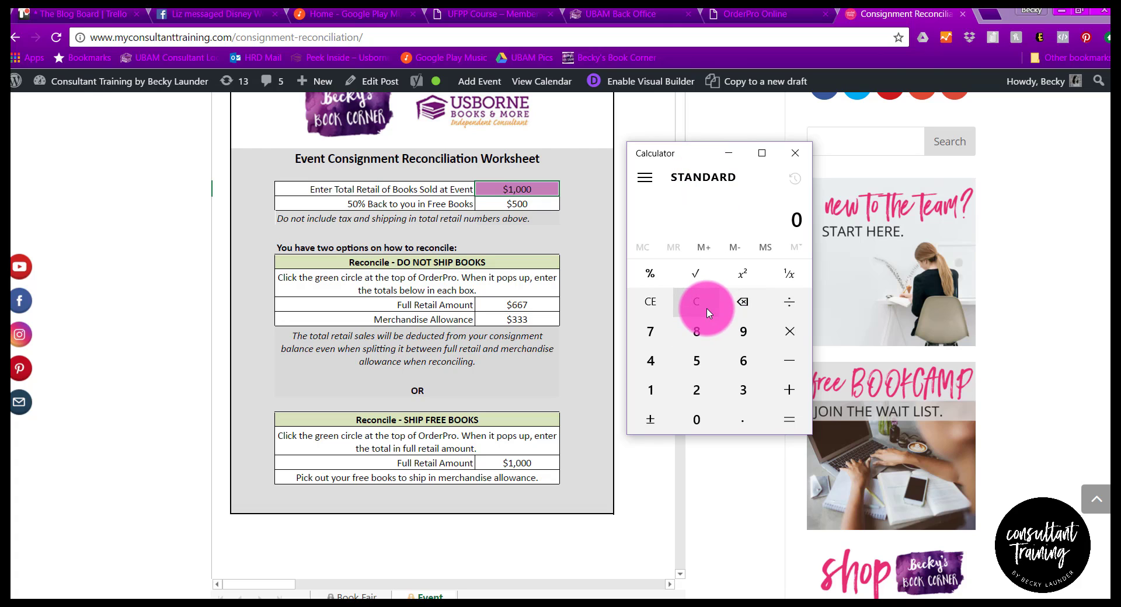
Step: Multiply the worksheet's do-not-ship full retail amount of 667 by 0.17 in the Calculator
type("7")
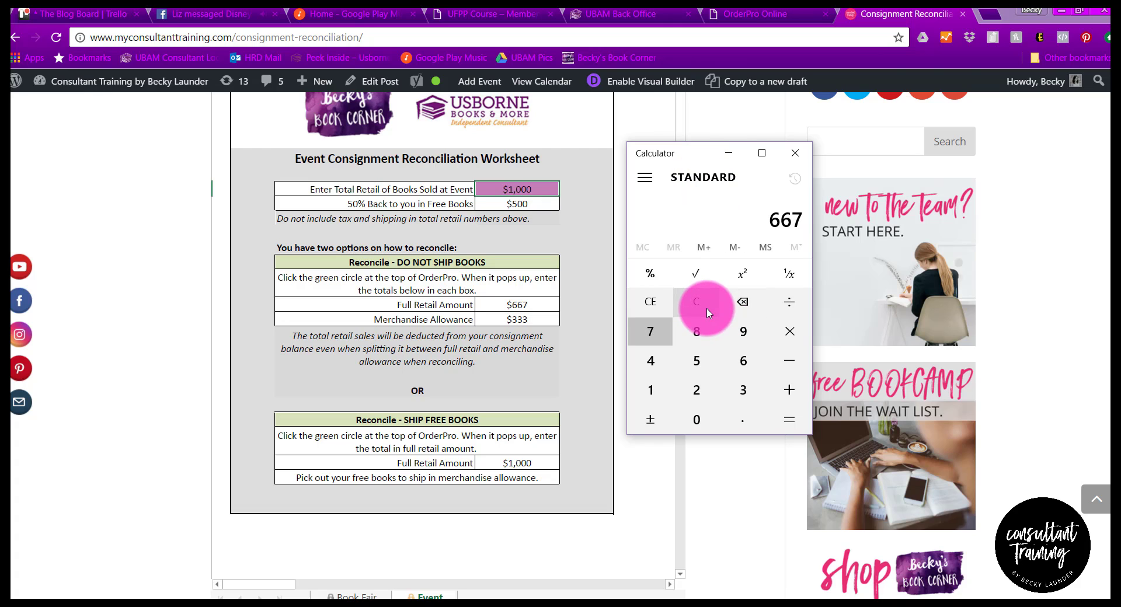
key("asterisk")
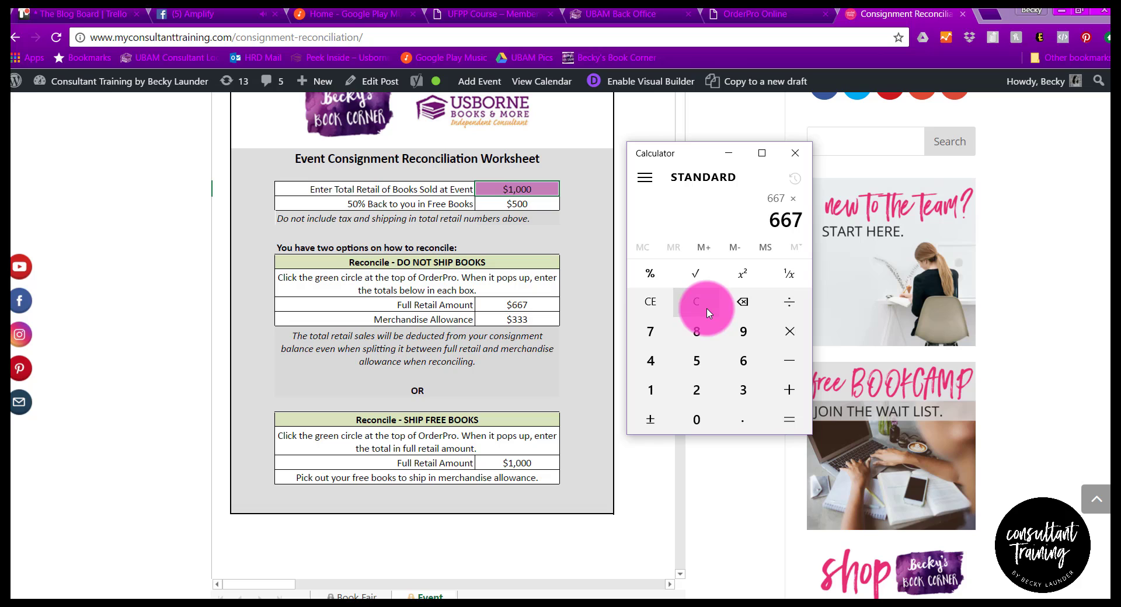
type(".17")
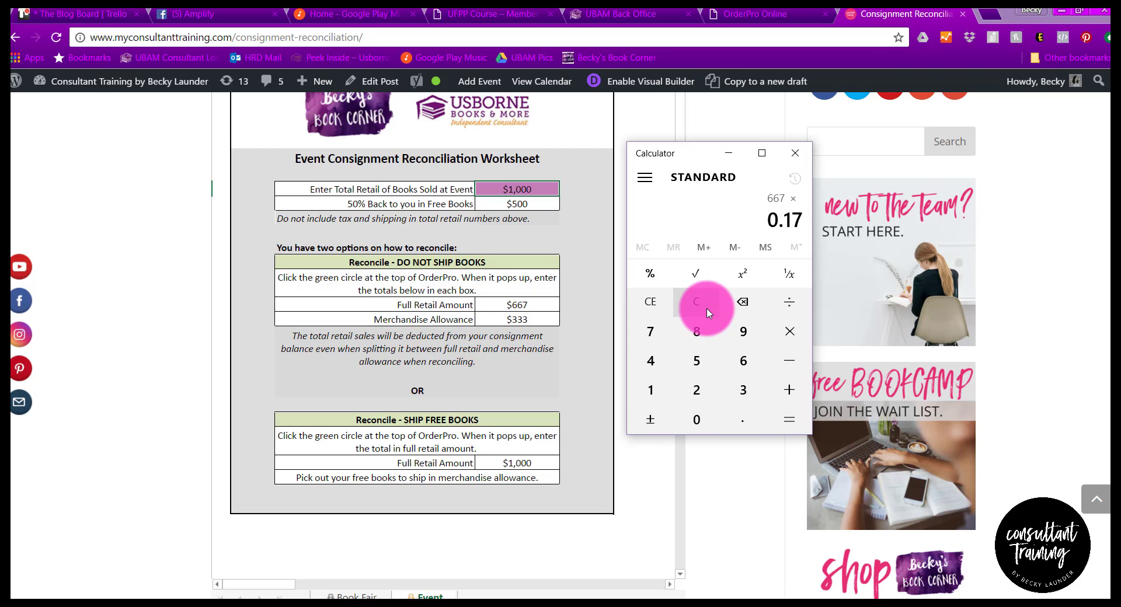
key("Return")
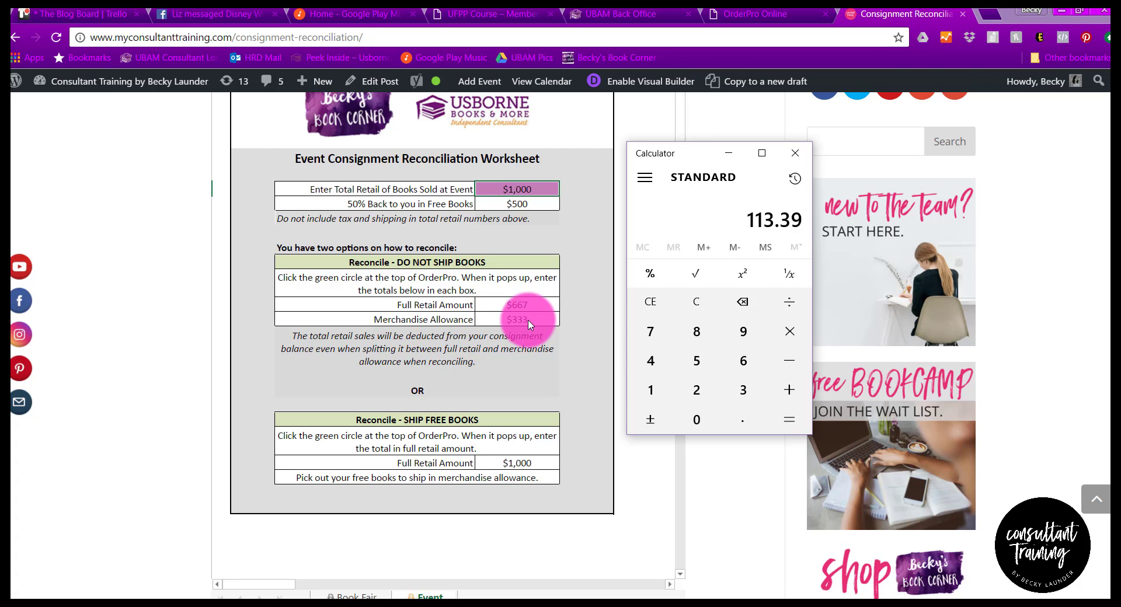
Step: Add the merchandise allowance of 333 to the Calculator's current result
left_click(753, 394)
left_click(754, 395)
left_click(754, 394)
left_click(795, 418)
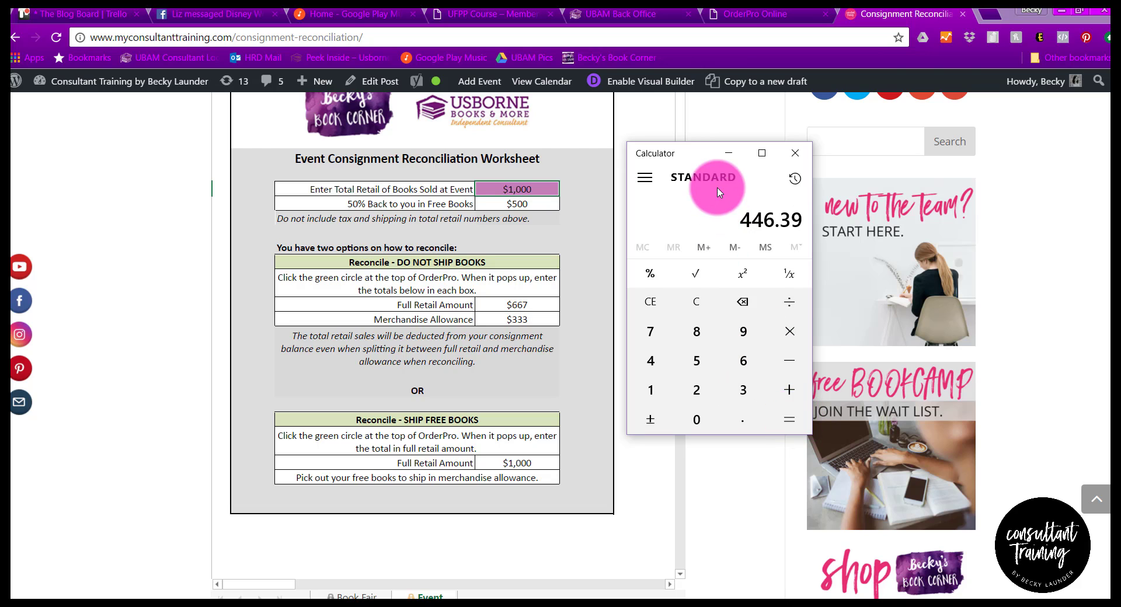